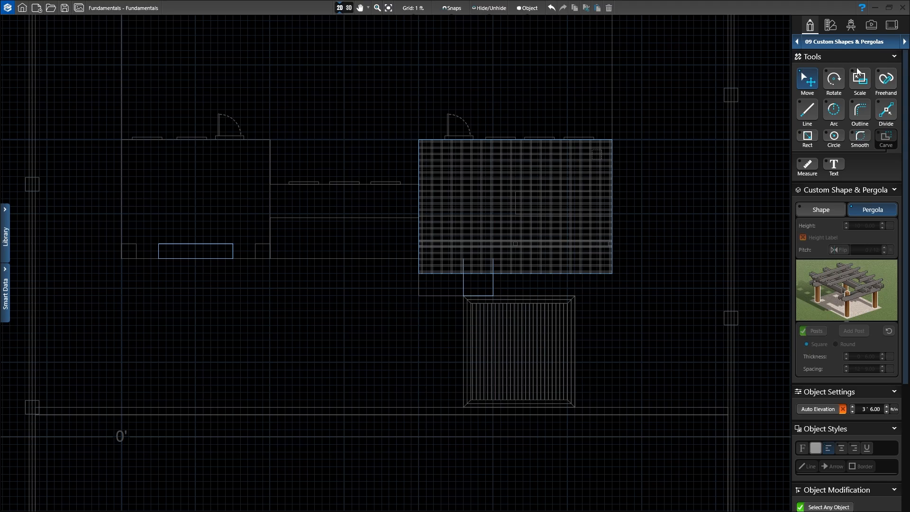
Step: Switch to the 05 Pools & Spas stage with Pool as the object type
left_click(833, 42)
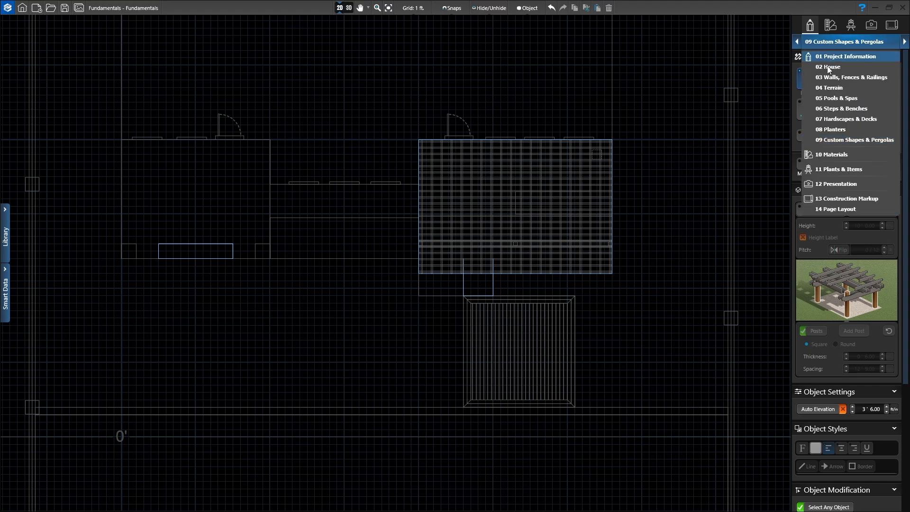
left_click(831, 98)
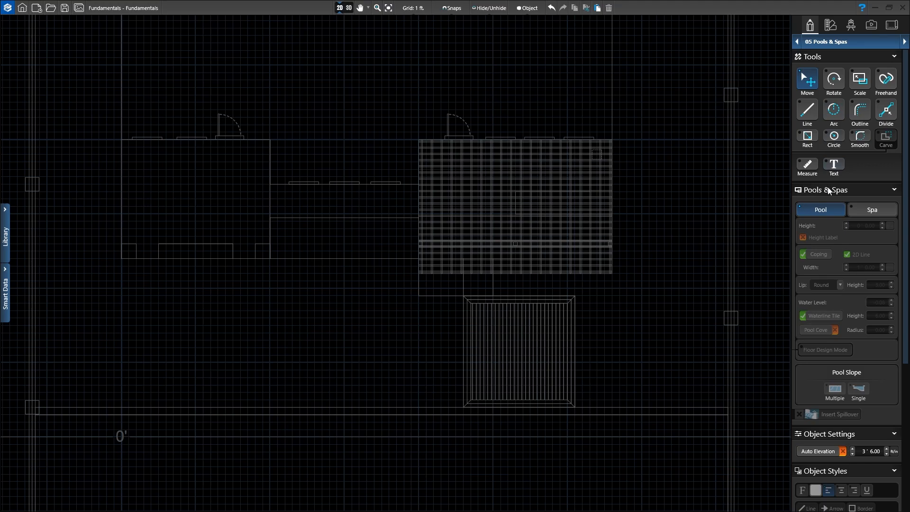
left_click(823, 215)
Step: Draw a 32' by 14' rectangular pool beside the square wood deck, between the house and the retaining wall
middle_click_drag(371, 352, 408, 290)
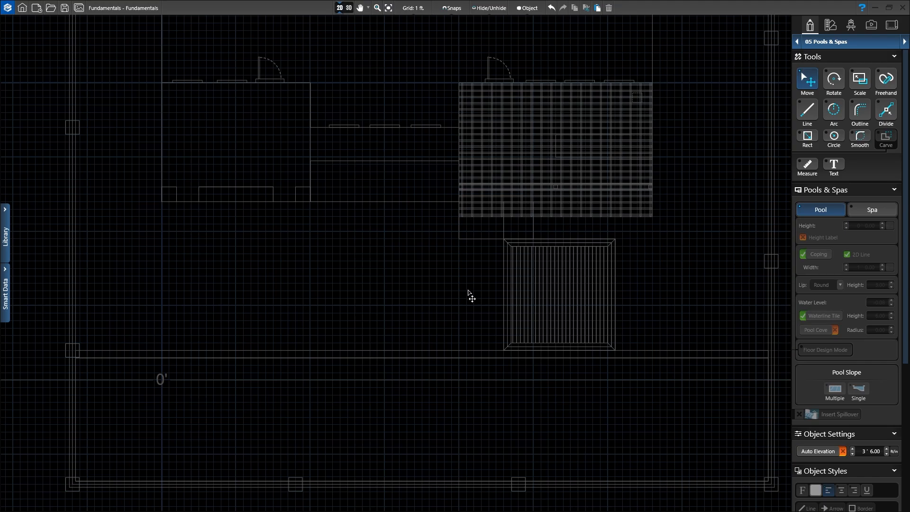
scroll(468, 291, "up", 1)
scroll(468, 291, "up", 1)
middle_click_drag(471, 298, 403, 260)
scroll(403, 260, "up", 1)
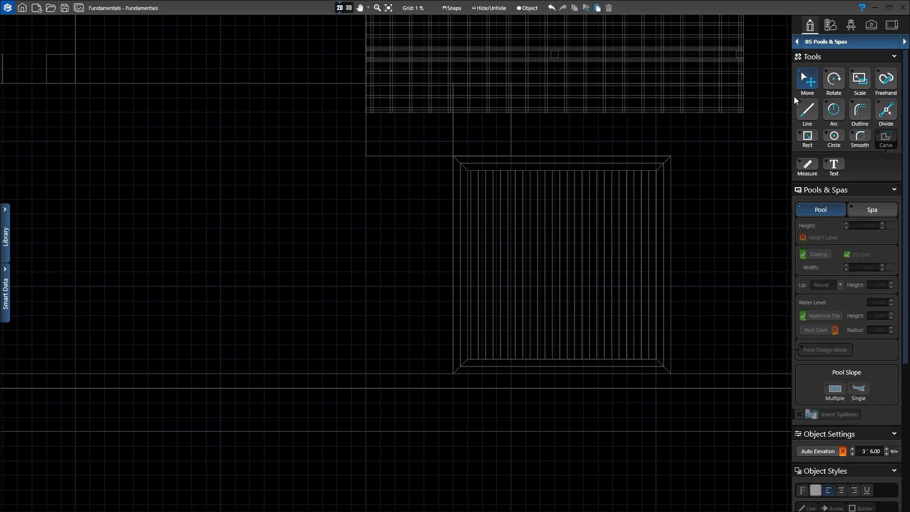
left_click(809, 139)
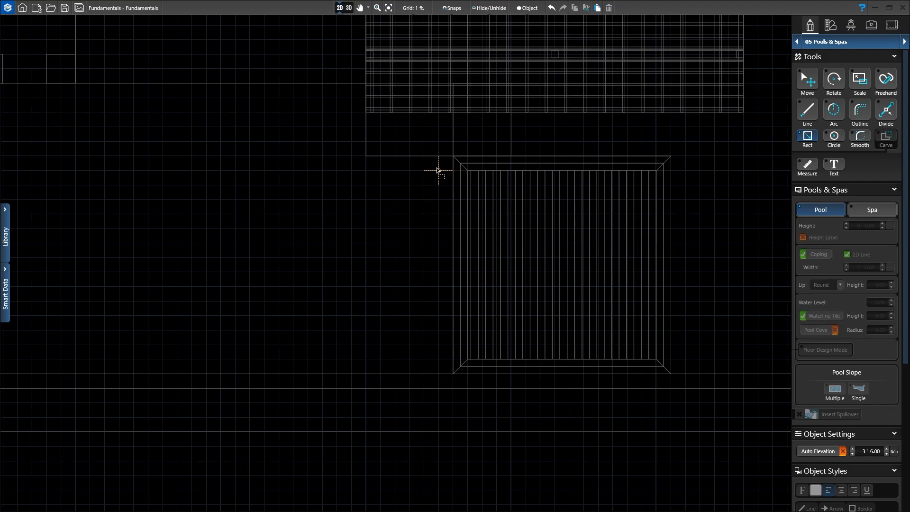
left_click_drag(437, 170, 91, 374)
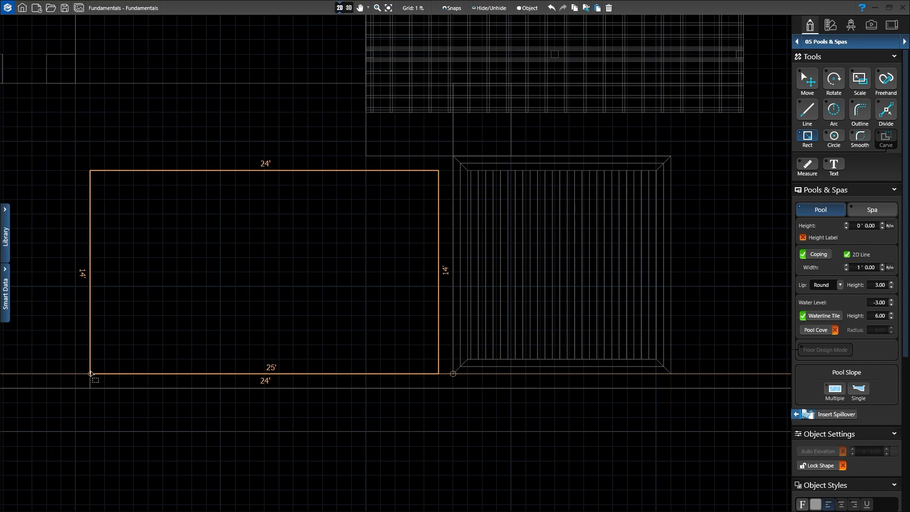
middle_click_drag(88, 373, 247, 367)
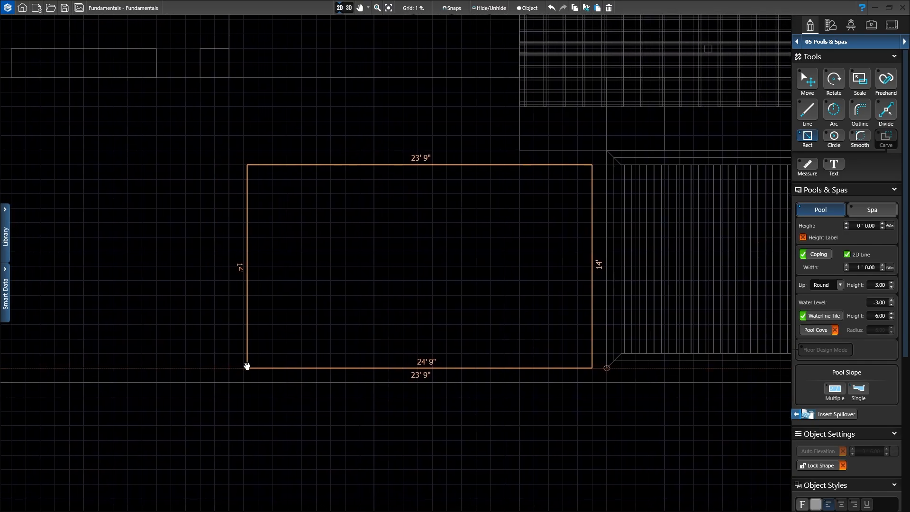
scroll(247, 367, "down", 1)
left_click_drag(247, 367, 167, 362)
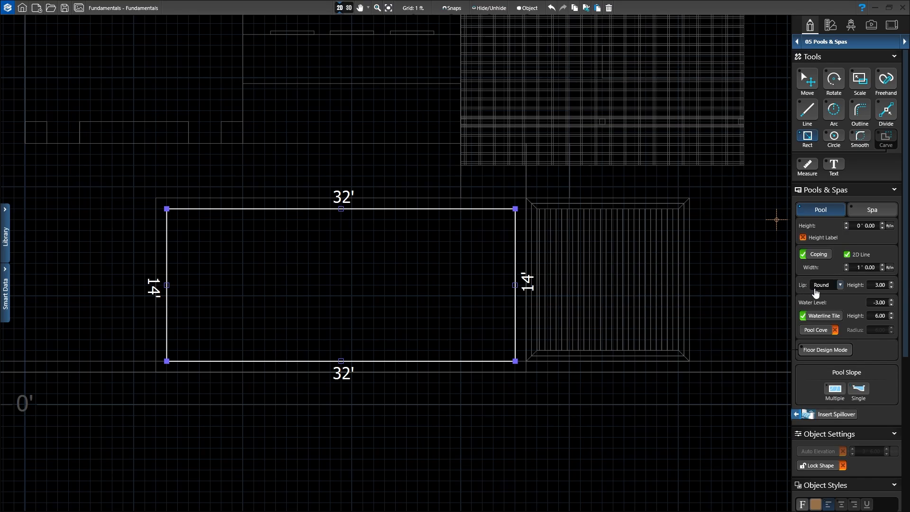
Step: Give the pool a custom lip with the Double Bevel profile and enable its Pool Cove
left_click(841, 286)
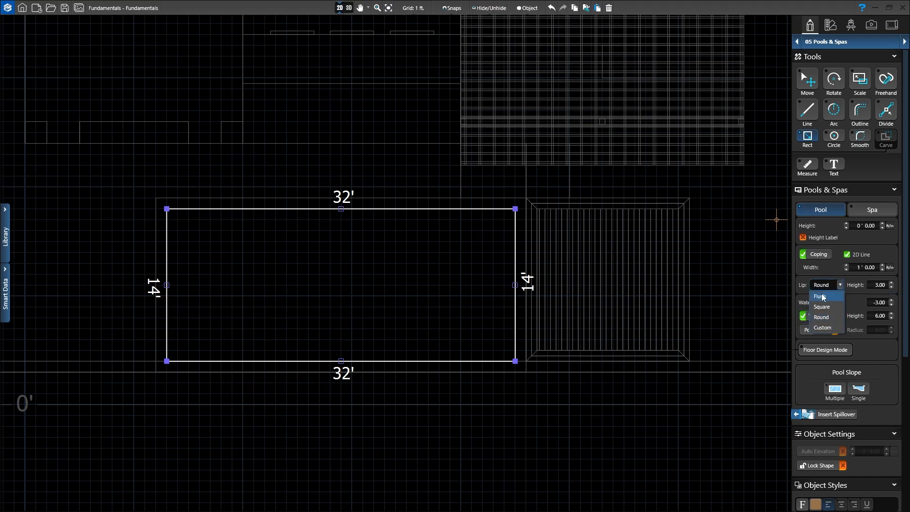
left_click(822, 327)
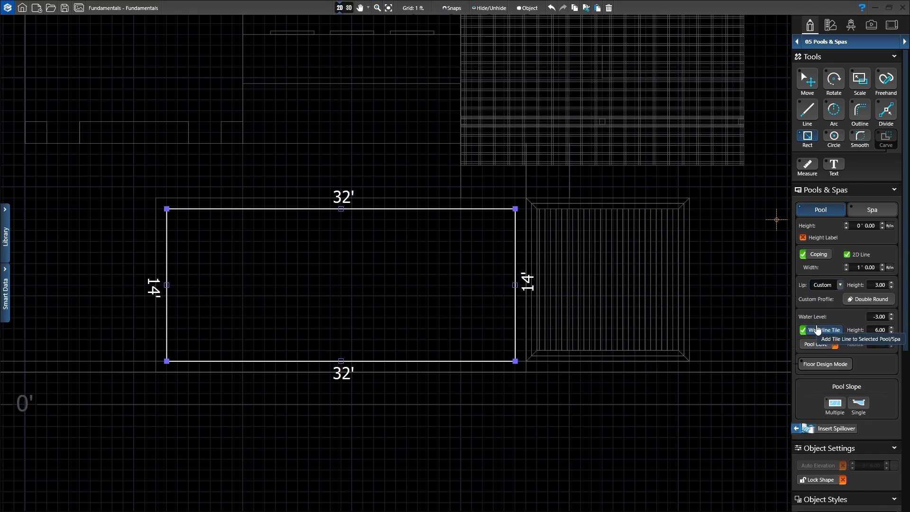
left_click(862, 302)
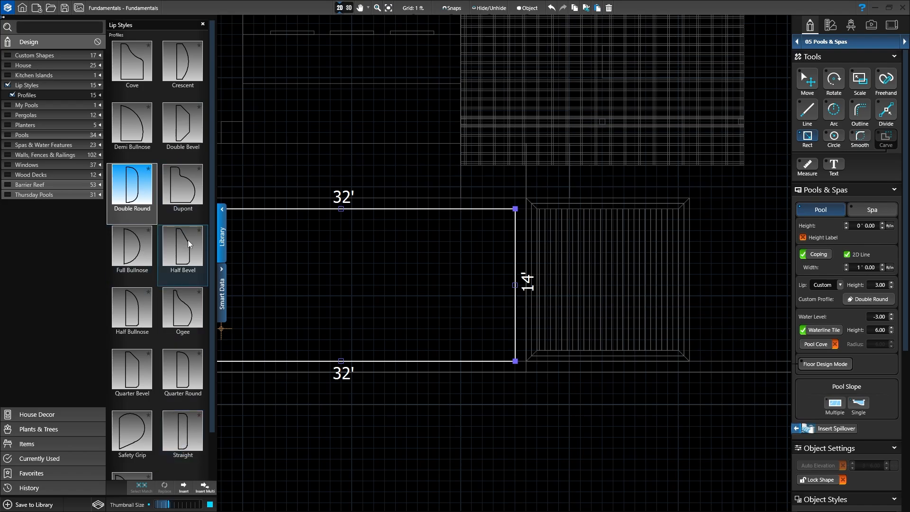
left_click(182, 124)
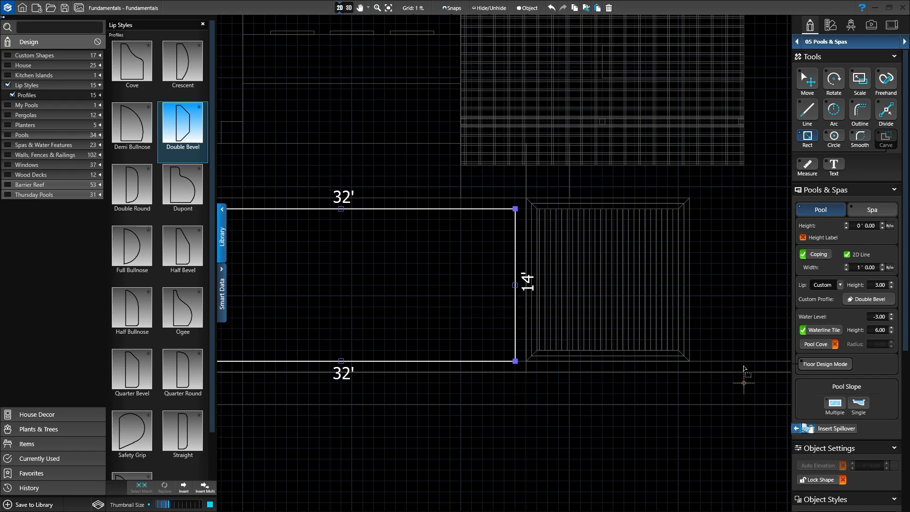
left_click(820, 346)
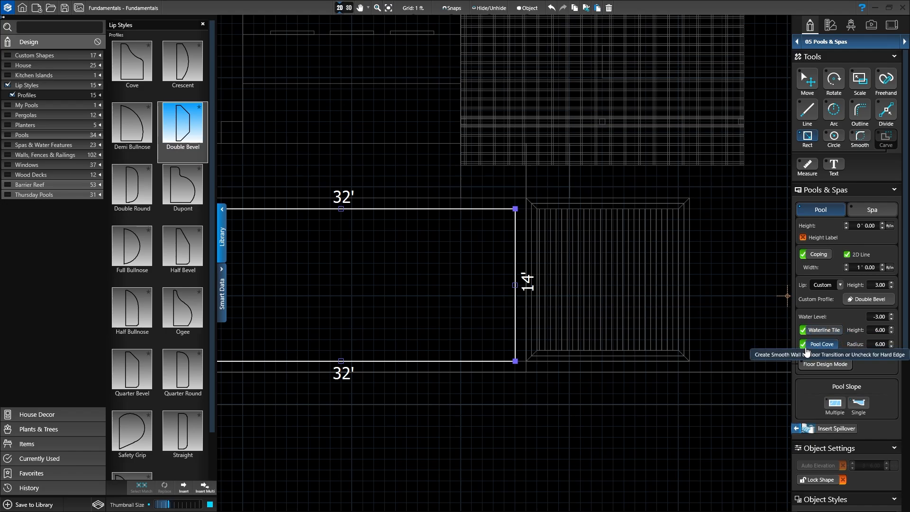
scroll(479, 309, "down", 4)
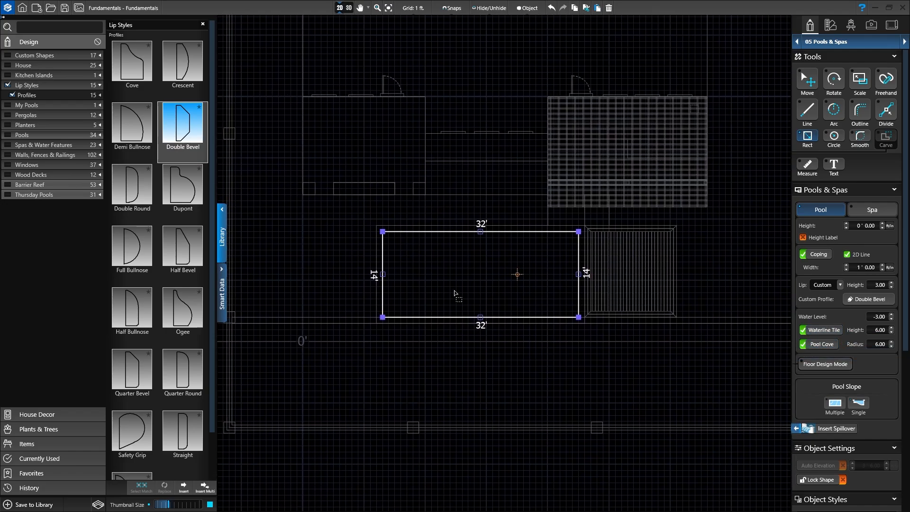
left_click(223, 246)
middle_click_drag(323, 243, 224, 243)
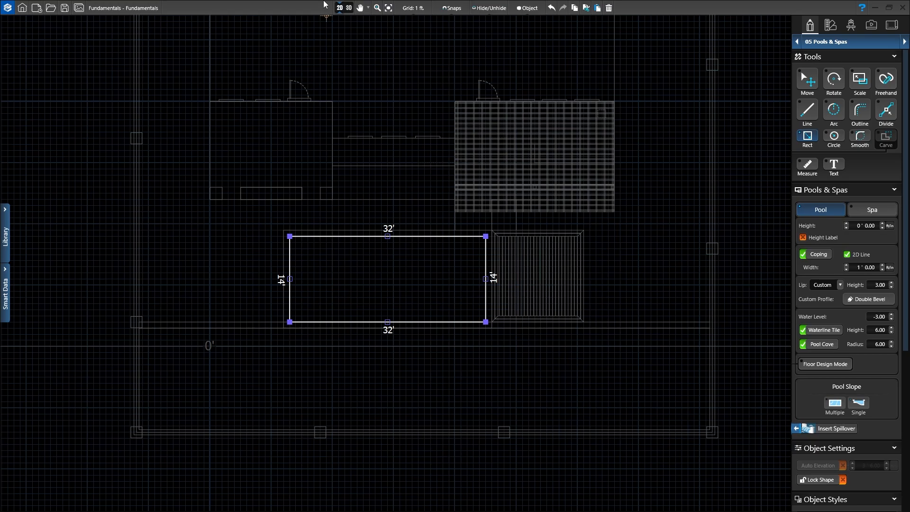
Step: Examine the new pool's coping, floor and fit beside the deck in 3D
left_click(349, 8)
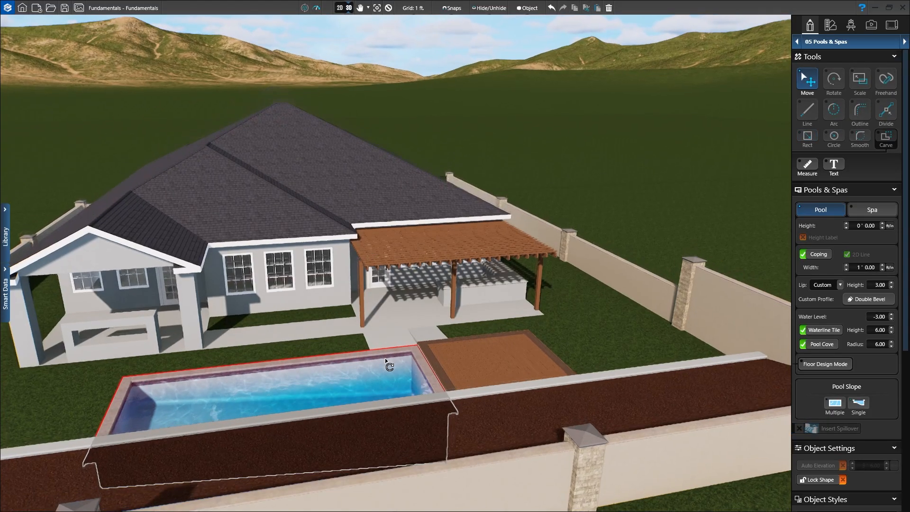
right_click_drag(385, 359, 384, 388)
scroll(366, 355, "down", 2)
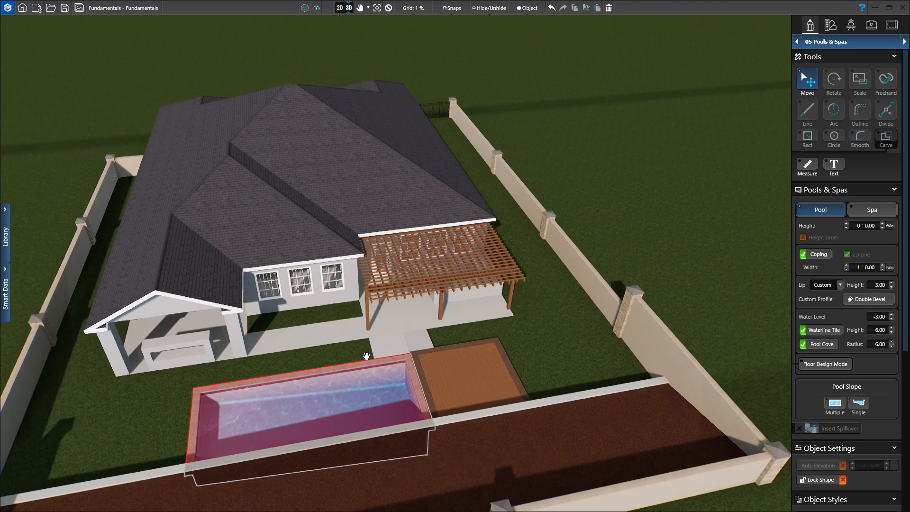
middle_click_drag(366, 355, 383, 258)
scroll(399, 358, "up", 6)
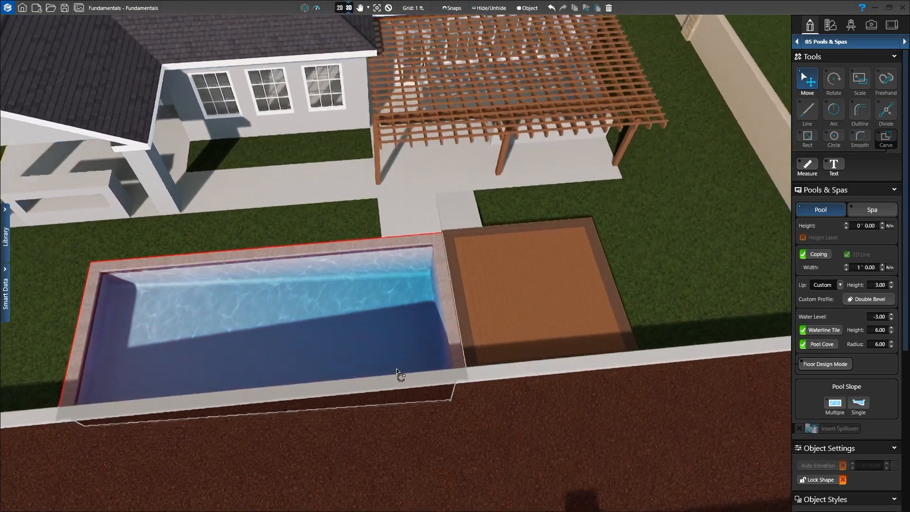
scroll(439, 290, "up", 3)
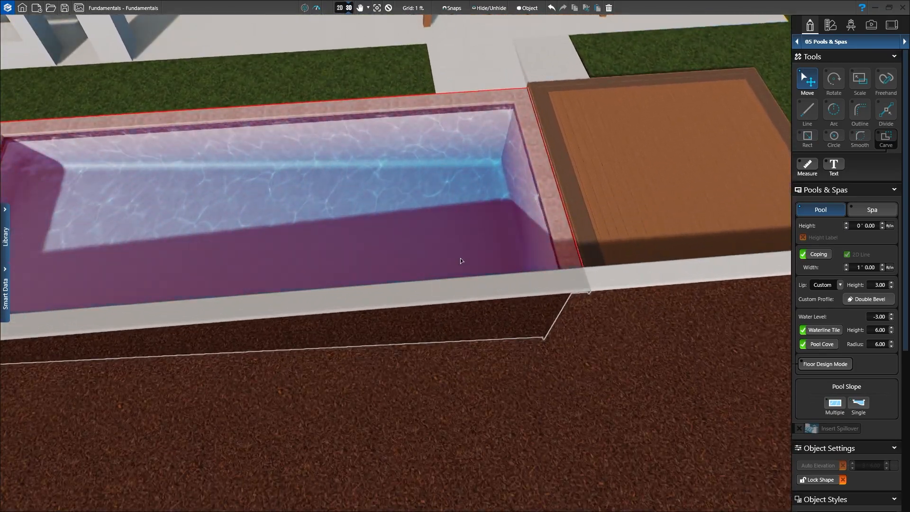
scroll(460, 258, "down", 2)
middle_click_drag(460, 258, 467, 303)
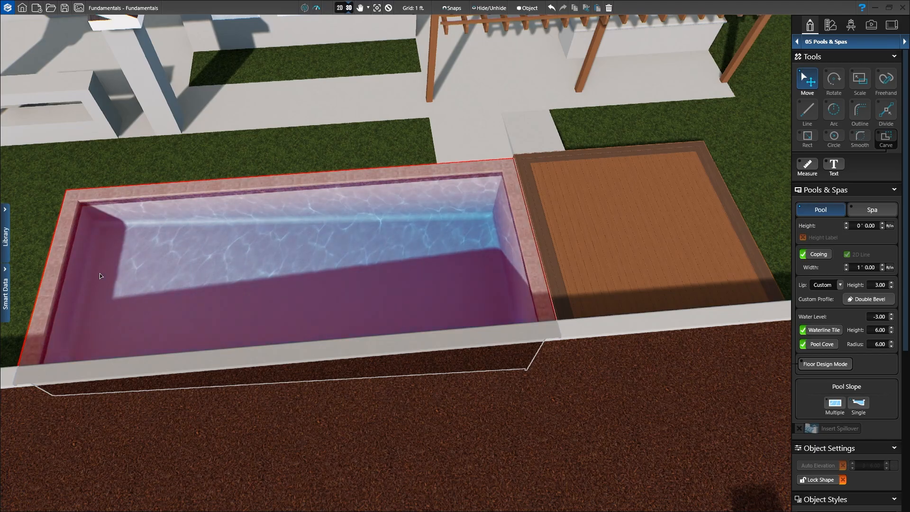
Step: Return to the 2D plan and add a Single slope to the pool floor
left_click(340, 8)
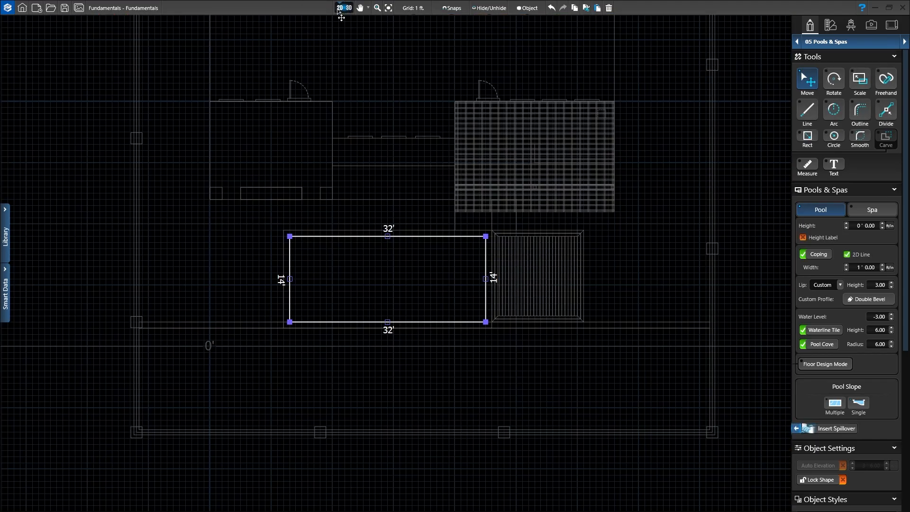
scroll(402, 287, "up", 3)
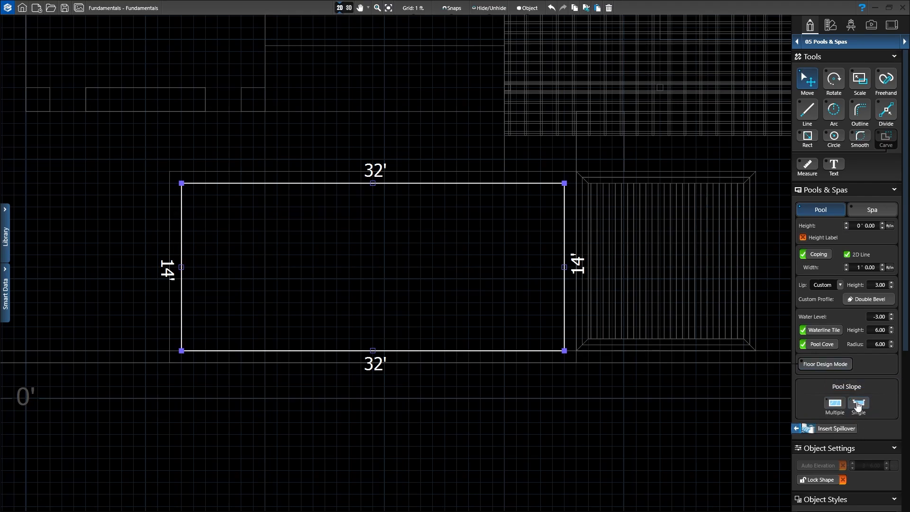
left_click(858, 404)
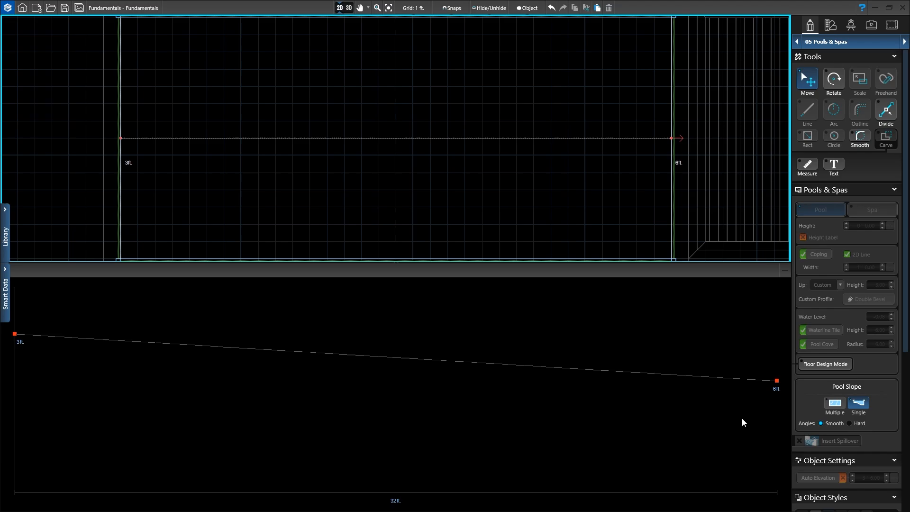
Step: Set the point height of the pool slope's deck-side end to 3' 6"
left_click(777, 381)
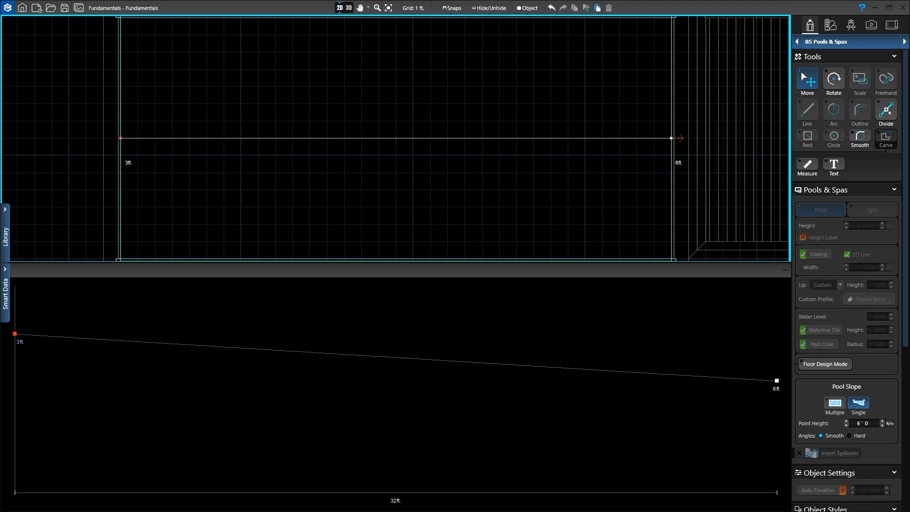
left_click(844, 425)
left_click(844, 425)
left_click(844, 425)
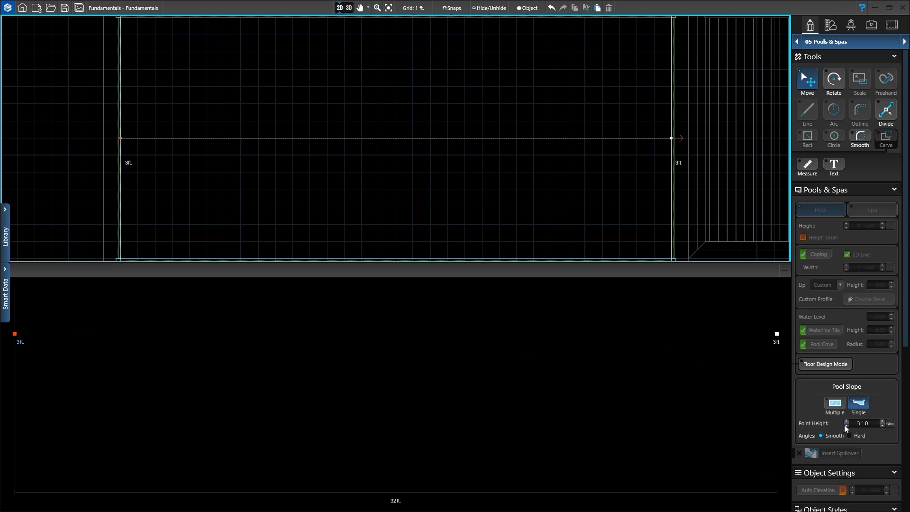
left_click(883, 421)
left_click(883, 421)
left_click(883, 421)
left_click(883, 421)
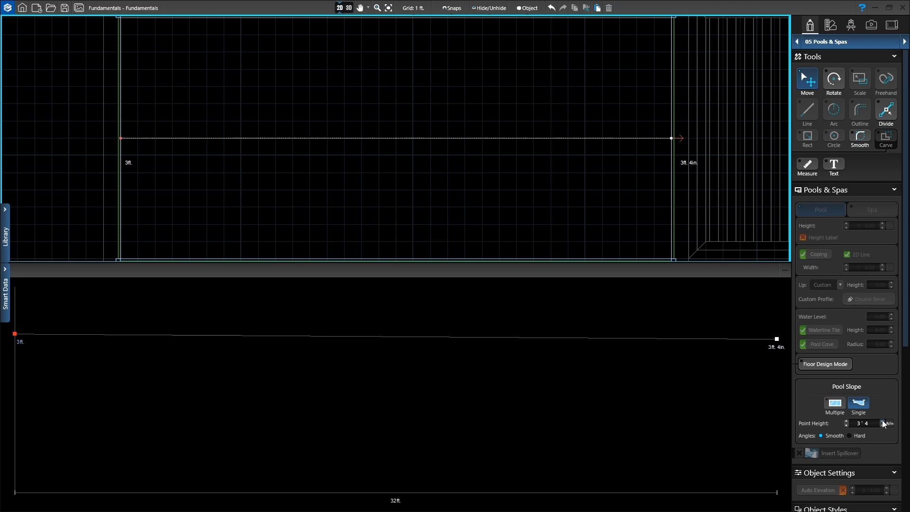
left_click(883, 420)
left_click(883, 421)
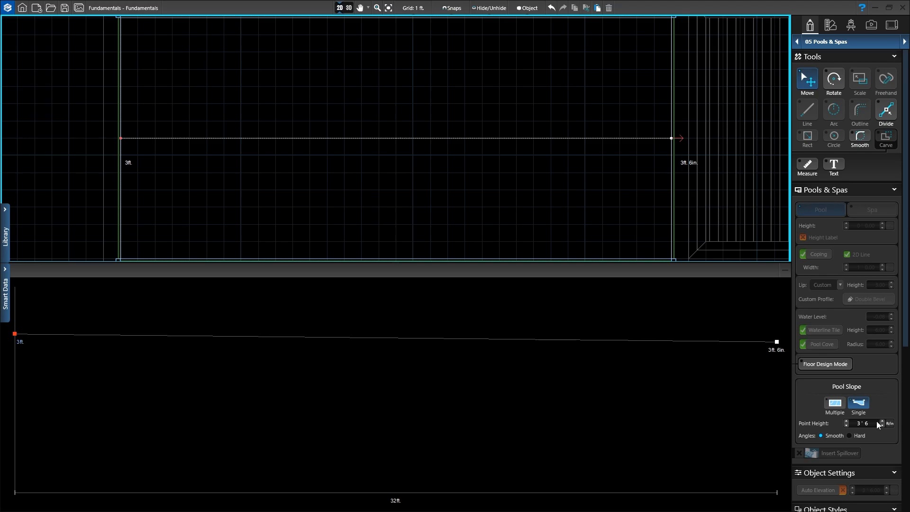
Step: Set the point height at the slope's opposite end, farthest from the deck, to 6'
left_click(15, 334)
left_click(15, 334)
left_click(846, 421)
left_click(846, 421)
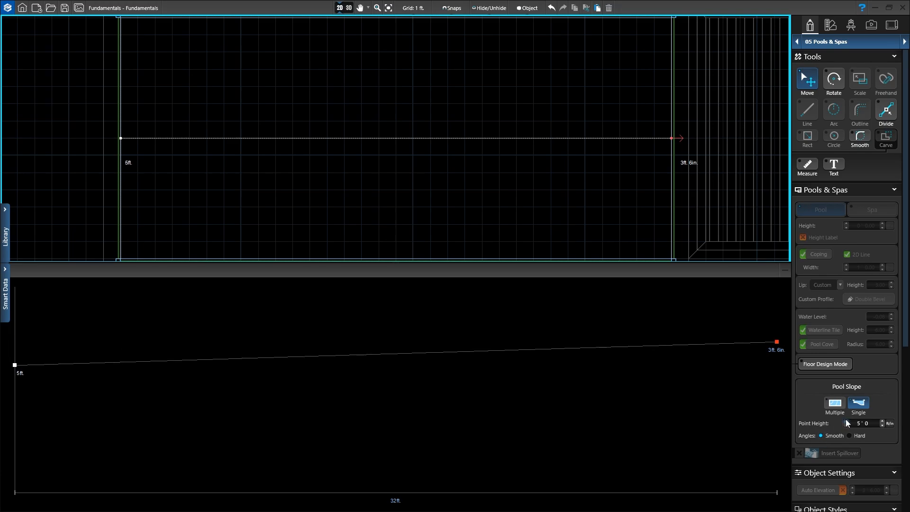
left_click(846, 421)
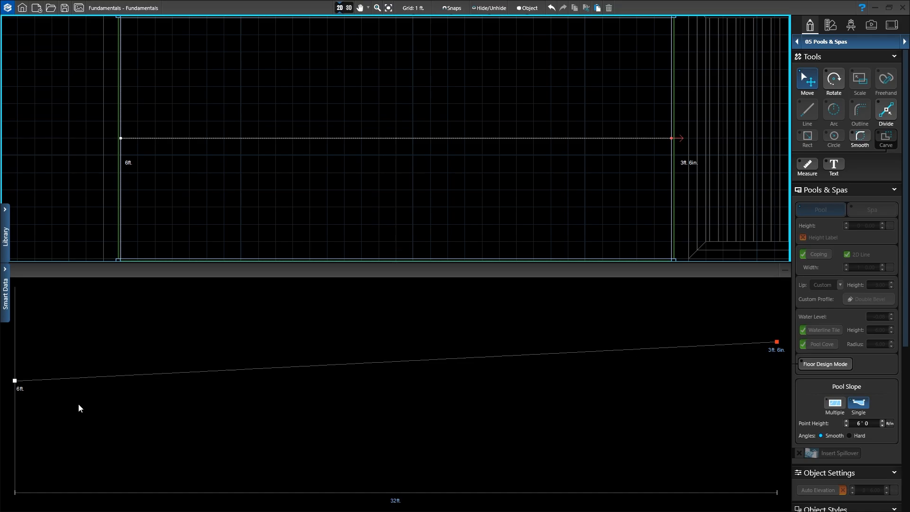
Step: Leave slope editing in 3D and examine the sloped pool floor from both ends
left_click(348, 8)
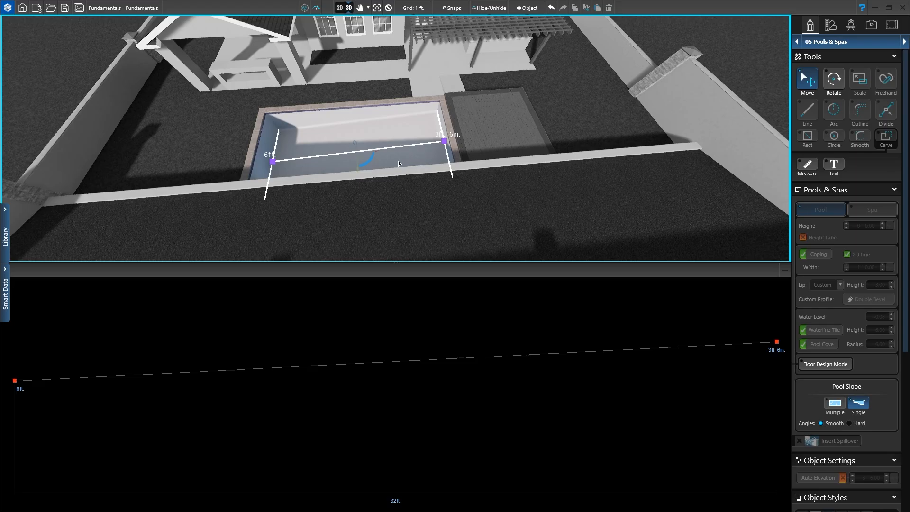
middle_click_drag(395, 195, 323, 75)
left_click(387, 8)
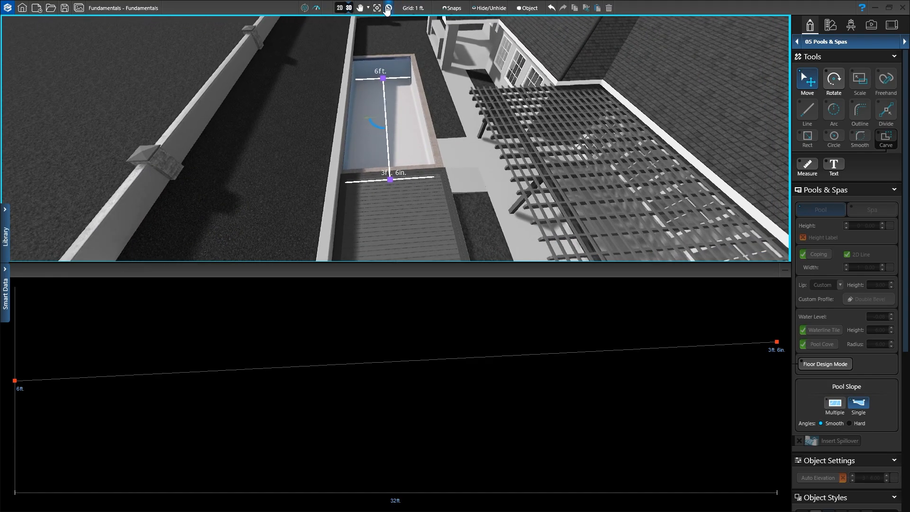
left_click(388, 9)
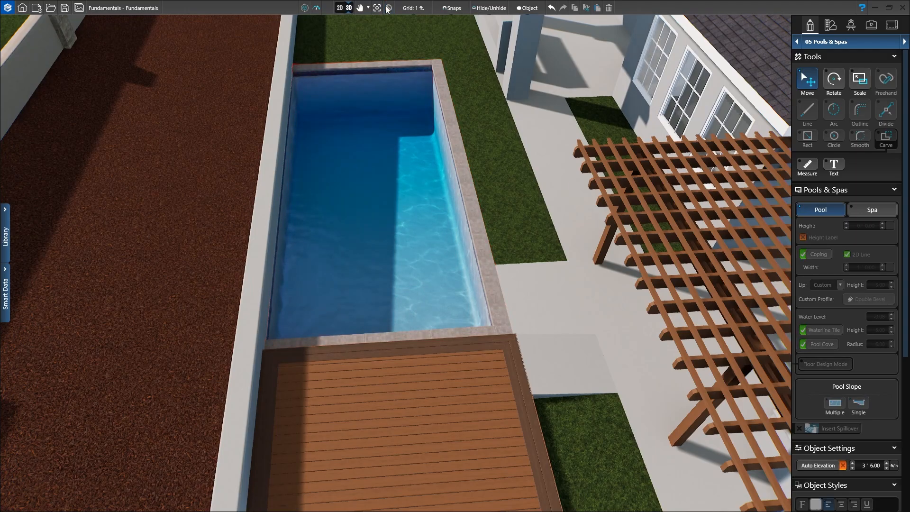
middle_click_drag(382, 203, 561, 159)
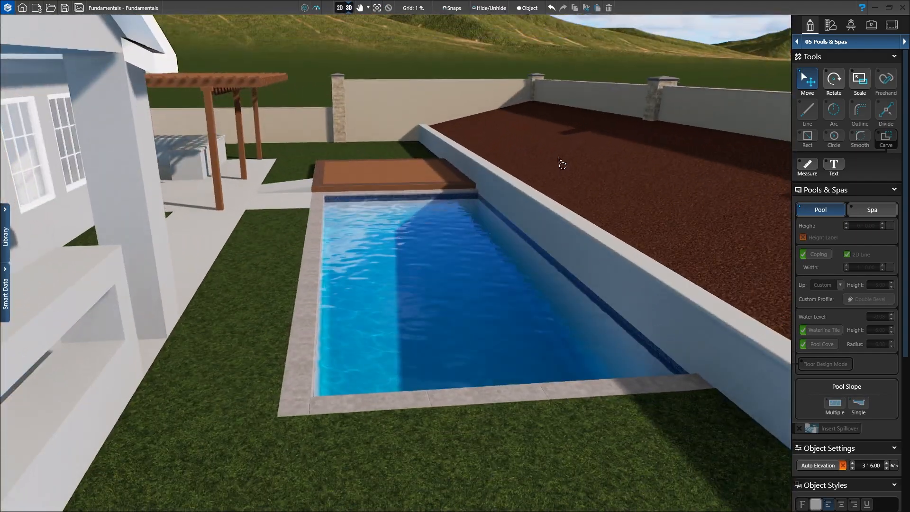
middle_click_drag(451, 351, 388, 348)
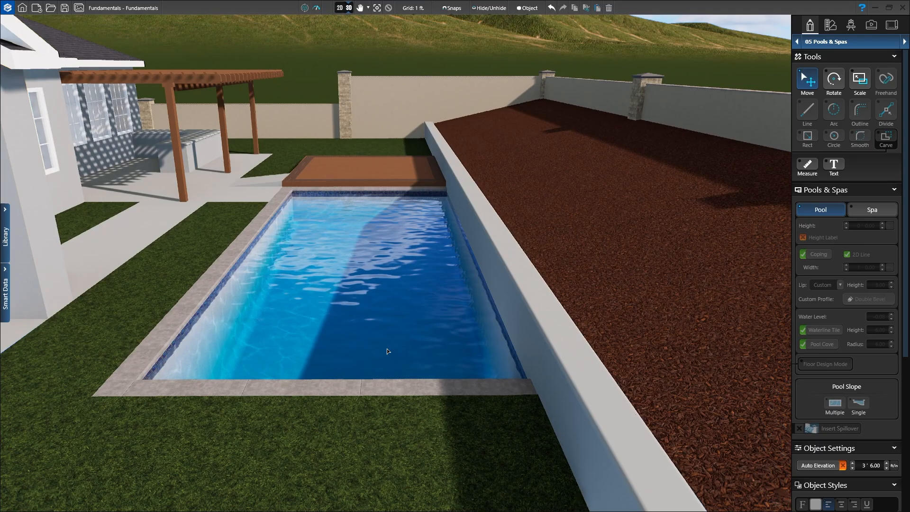
middle_click_drag(387, 348, 377, 374)
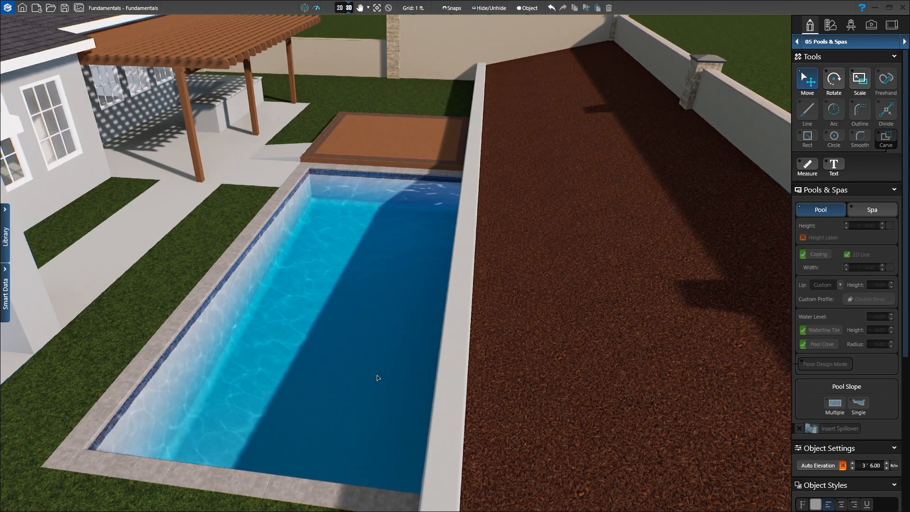
Step: In the 2D plan, draw a 7' by 14' rectangular spa against the pool's end farthest from the deck
left_click(340, 7)
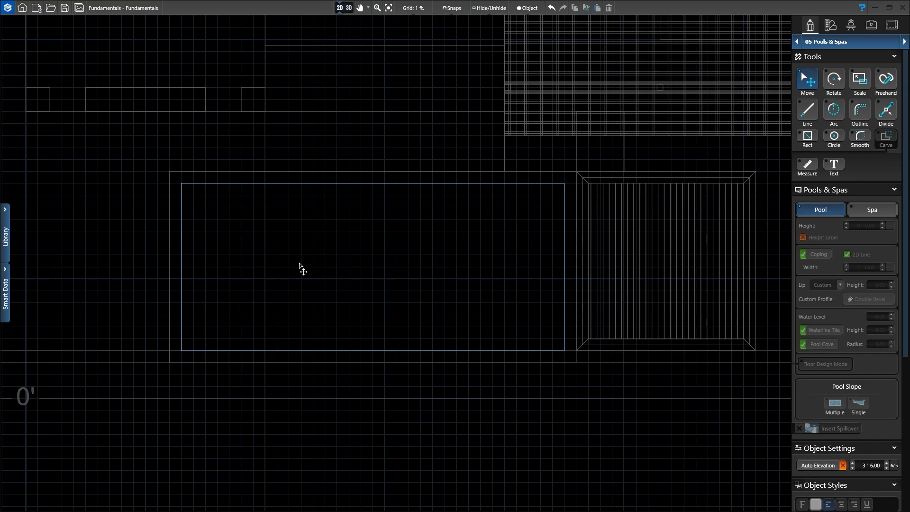
scroll(300, 266, "down", 2)
middle_click_drag(305, 266, 404, 249)
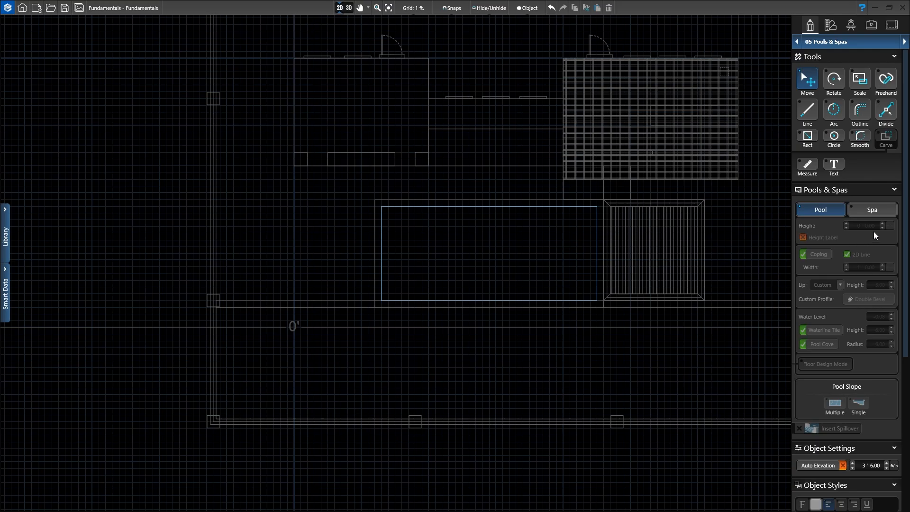
left_click(881, 214)
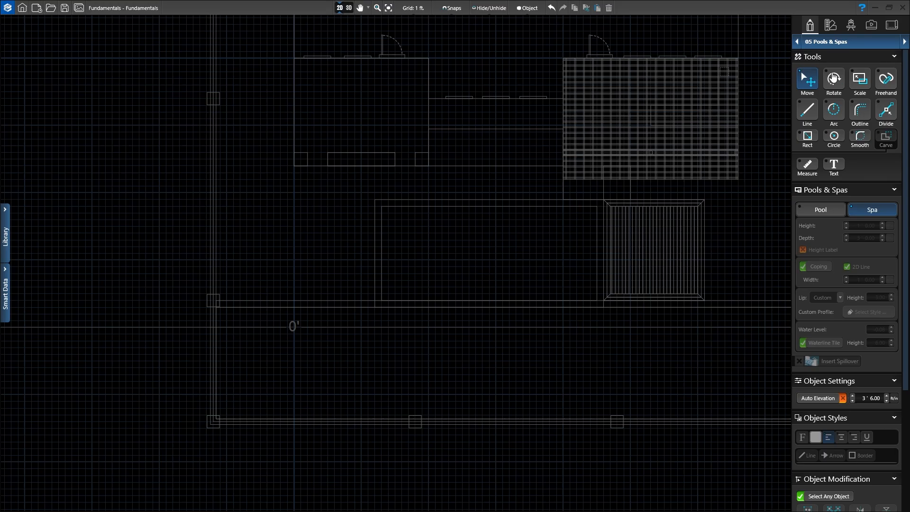
left_click(808, 138)
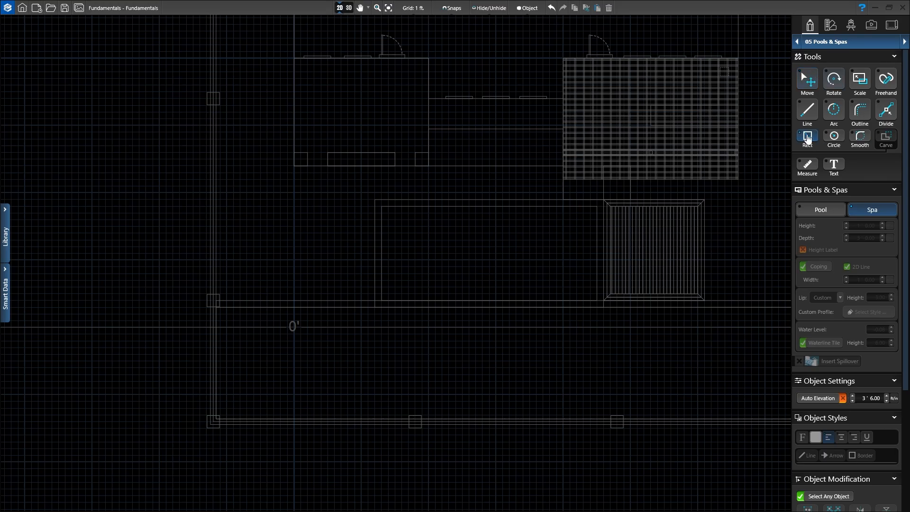
scroll(348, 242, "up", 2)
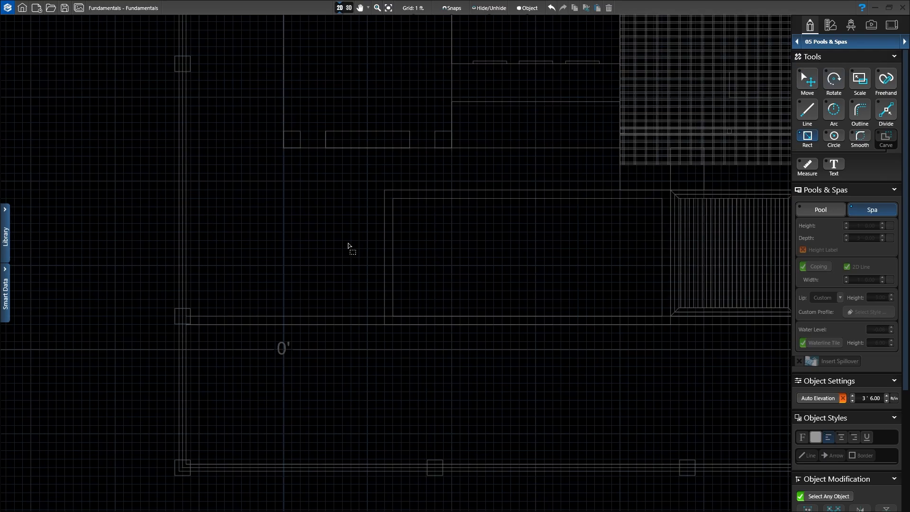
scroll(361, 244, "up", 2)
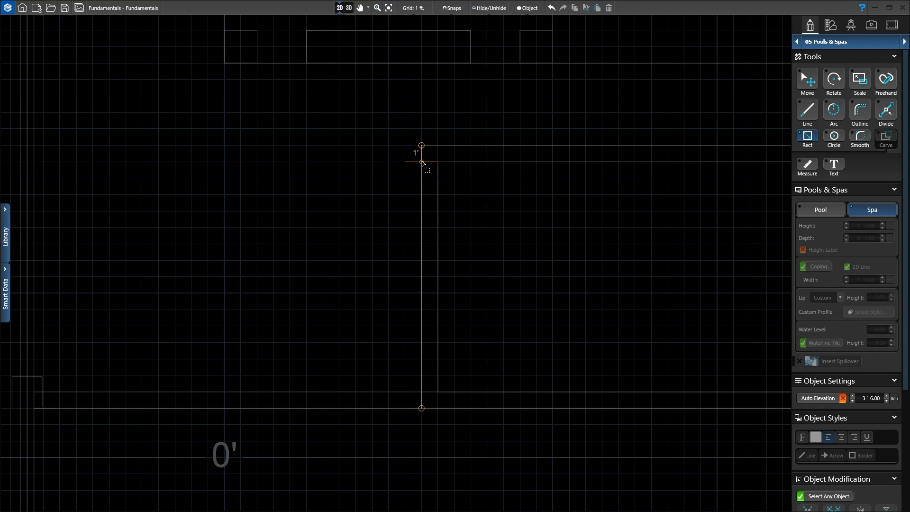
mouse_move(422, 162)
left_mouse_down()
mouse_move(349, 252)
mouse_move(330, 389)
mouse_move(306, 390)
mouse_move(356, 274)
mouse_move(347, 395)
mouse_move(306, 395)
left_mouse_up()
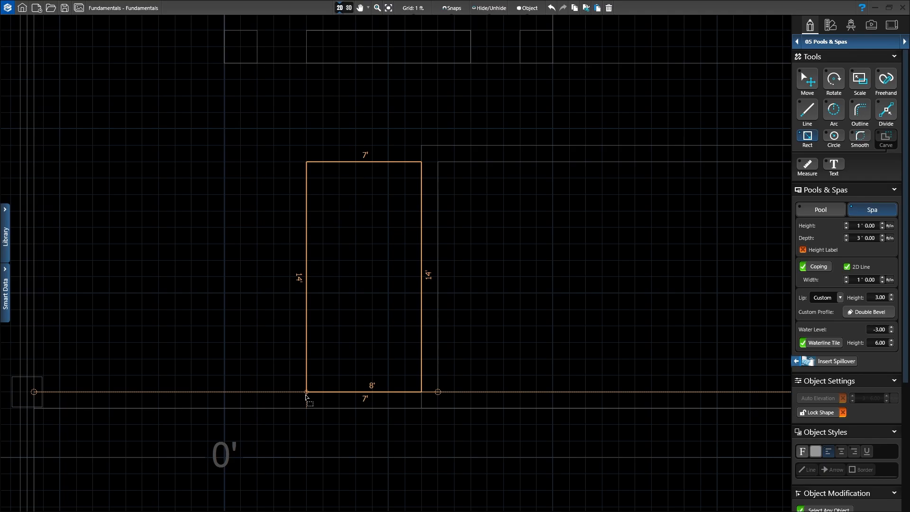
left_click_drag(306, 396, 306, 396)
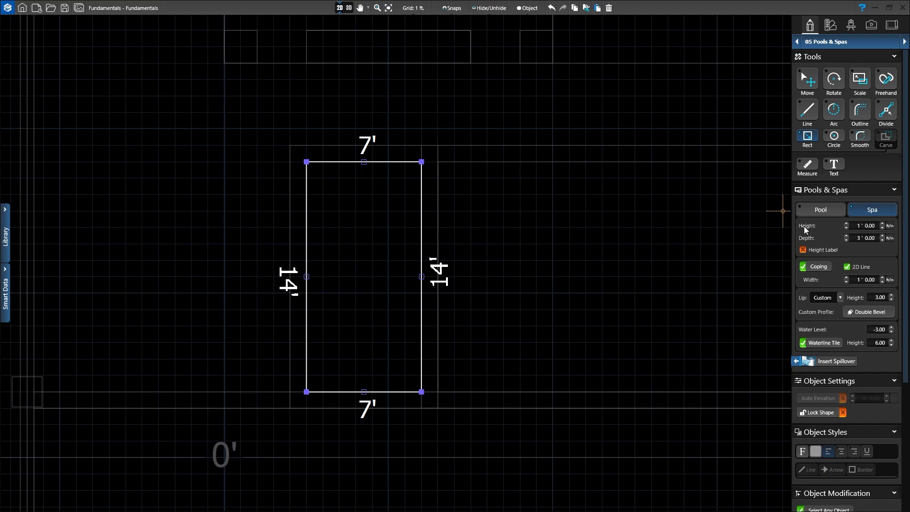
Step: Set the spa's height to 9" and insert a spillover at the middle of its pool-facing edge
left_click(883, 228)
left_click(836, 362)
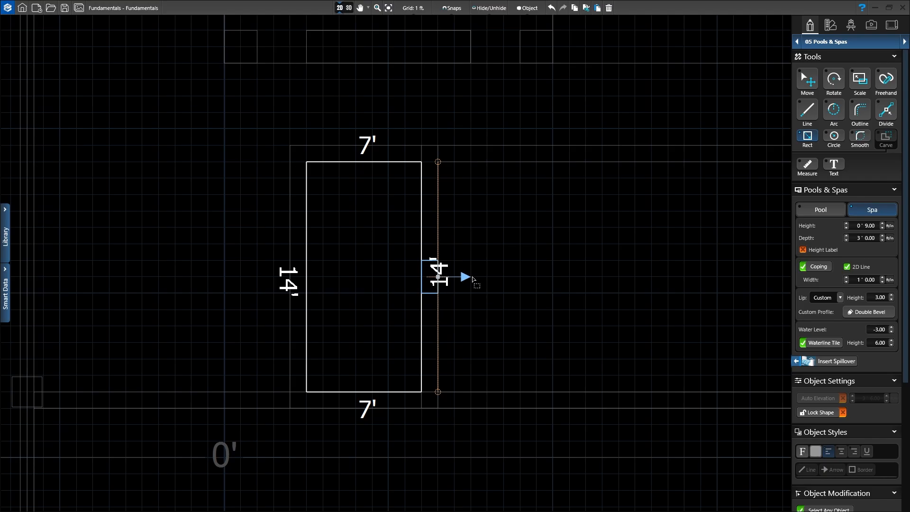
left_click(472, 277)
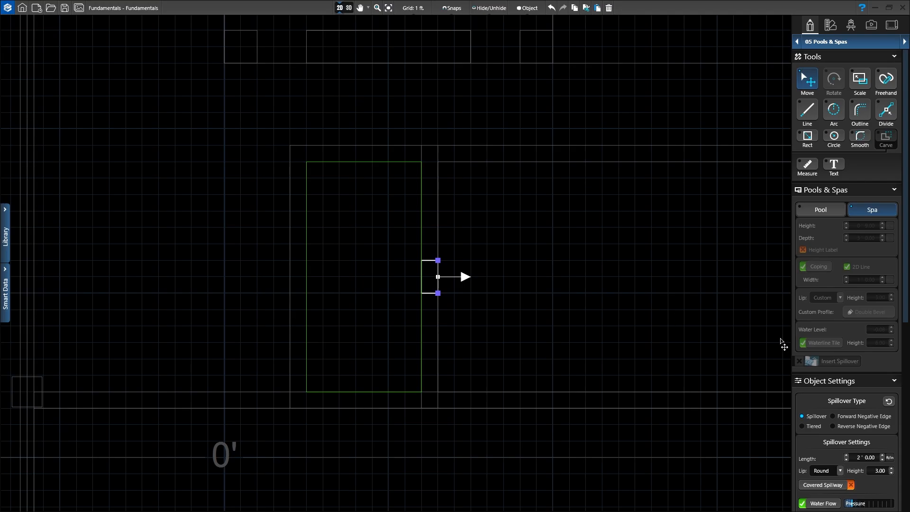
Step: Change the spillover type to Tiered and set its length to 8'
scroll(867, 384, "down", 3)
scroll(863, 378, "down", 1)
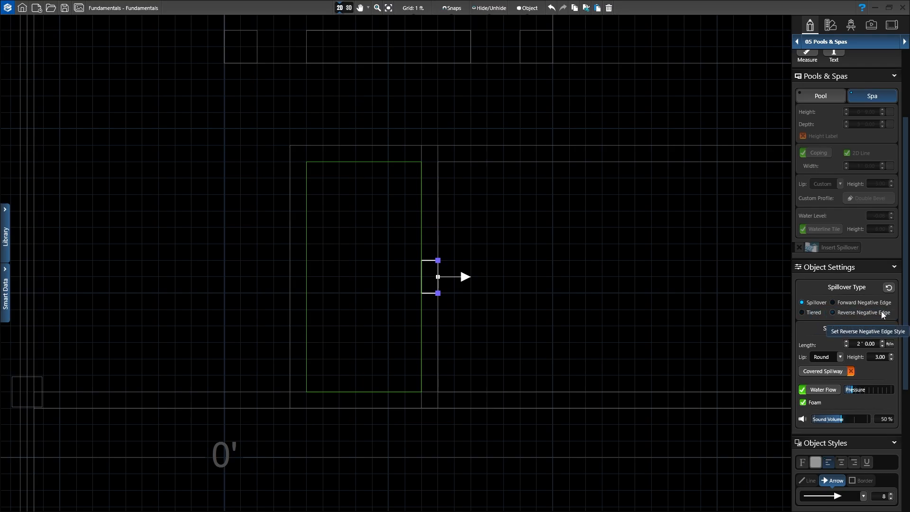
left_click(803, 313)
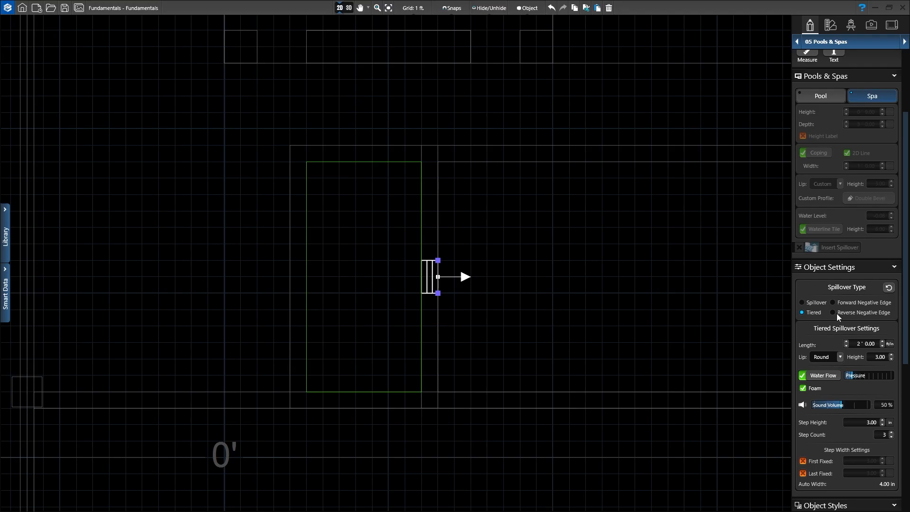
left_click(846, 342)
left_click(847, 342)
left_click(846, 341)
left_click(847, 341)
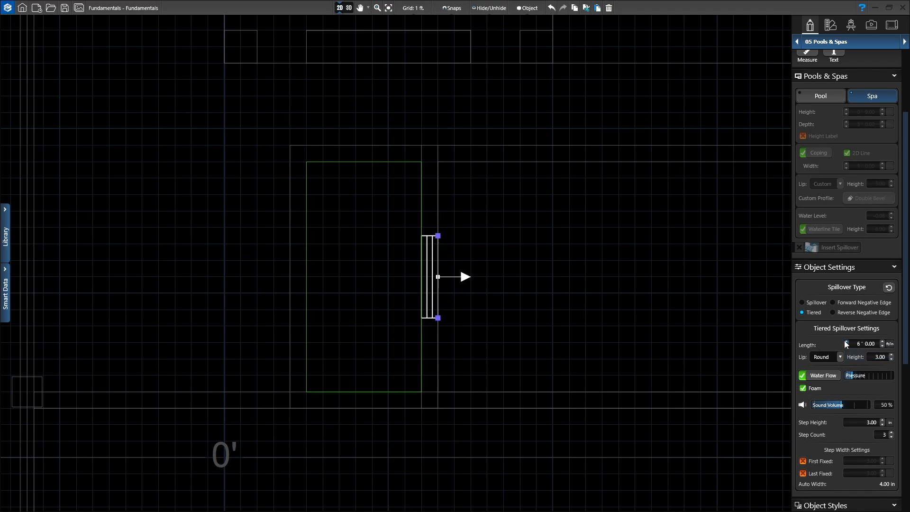
left_click(846, 342)
left_click(847, 342)
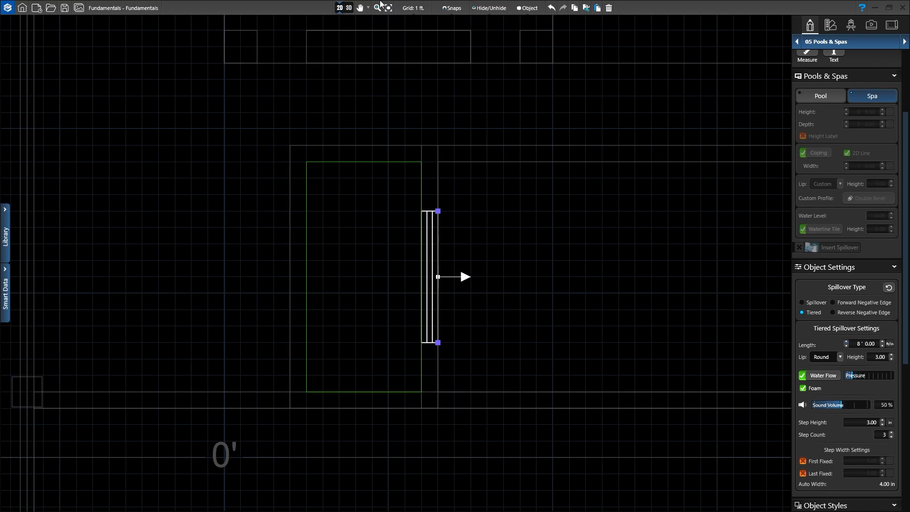
Step: Examine the spa and its tiered spillover in 3D, both up close and from a distance
left_click(348, 8)
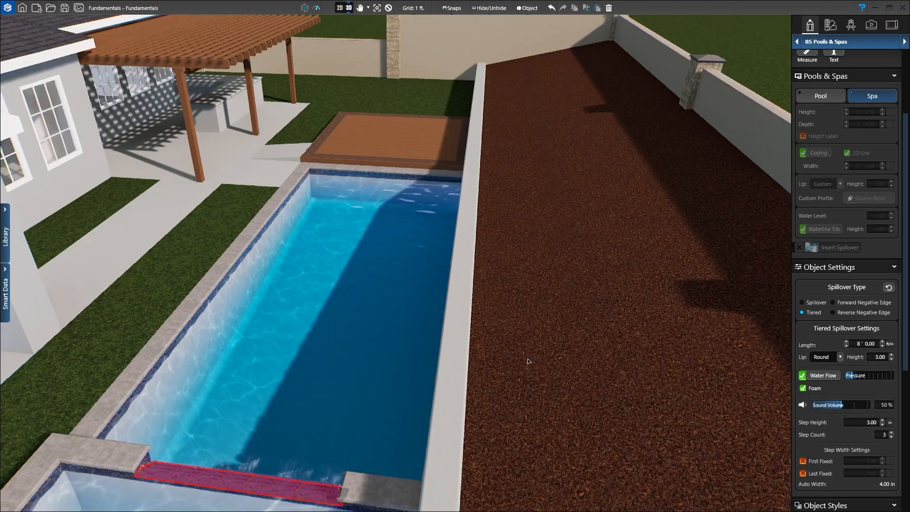
left_click_drag(528, 358, 358, 237)
scroll(363, 290, "up", 3)
middle_click_drag(358, 237, 410, 341)
right_click_drag(411, 342, 394, 267)
middle_click_drag(395, 267, 468, 311)
right_click_drag(467, 311, 399, 402)
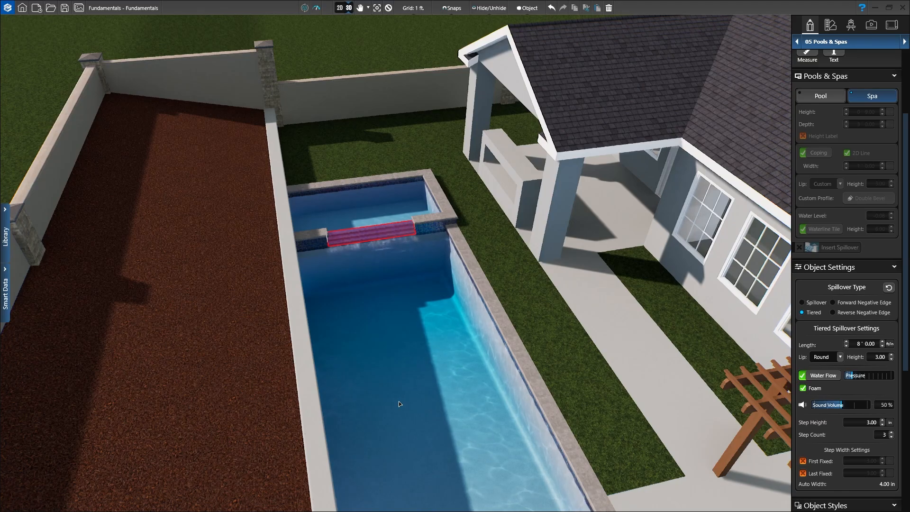
scroll(398, 406, "up", 10)
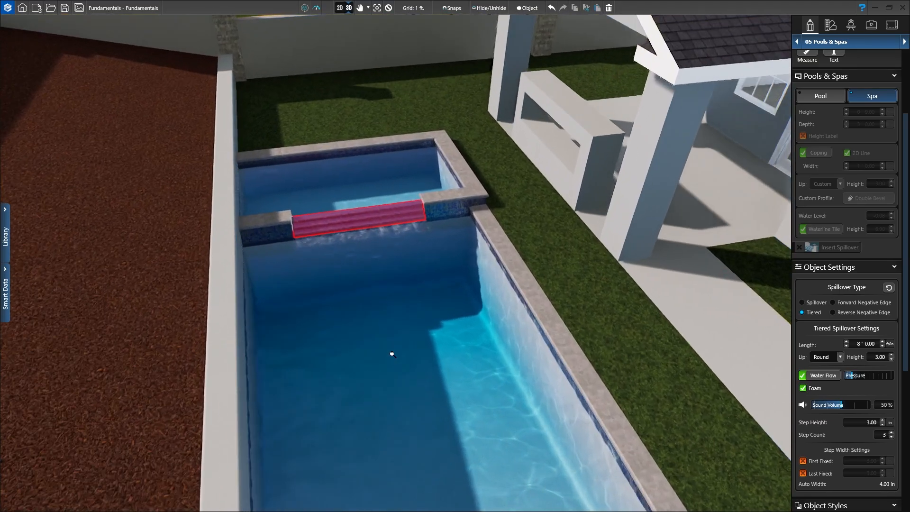
scroll(391, 289, "down", 10)
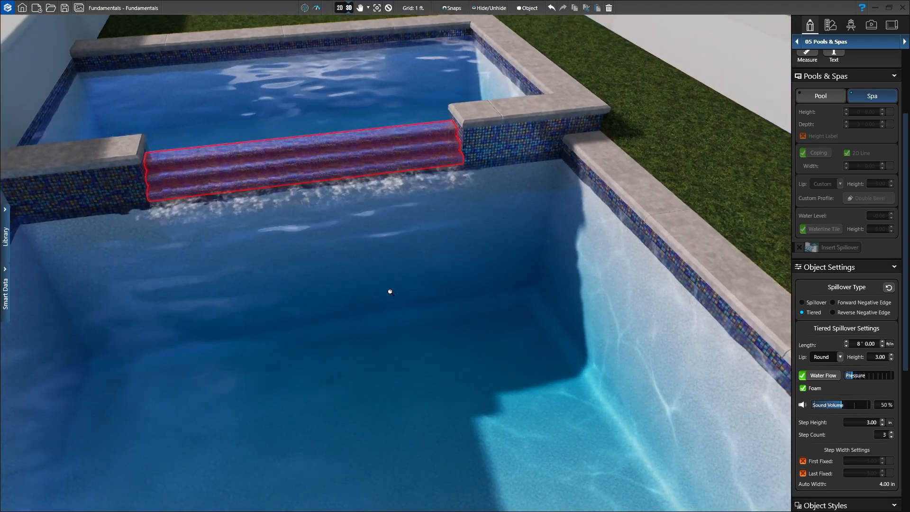
scroll(385, 352, "down", 6)
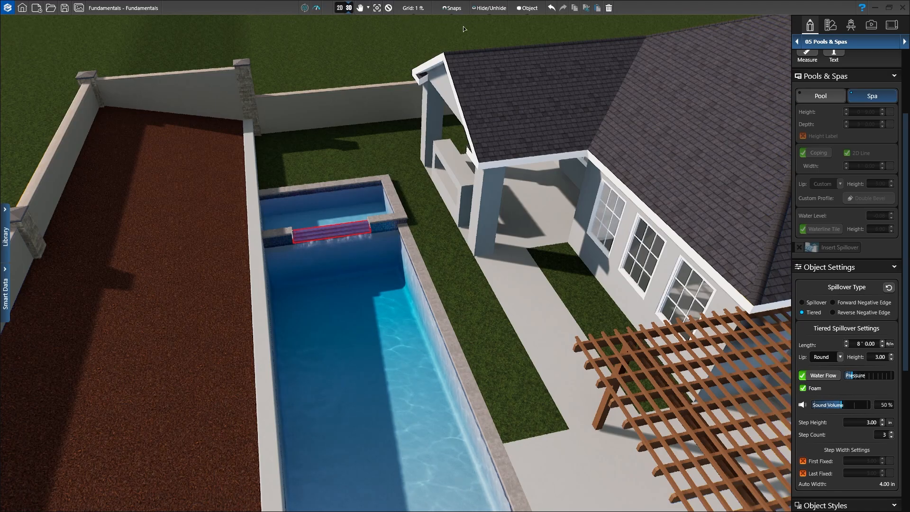
Step: Turn off Play Sounds in the Preview Mode visibility options
left_click(486, 9)
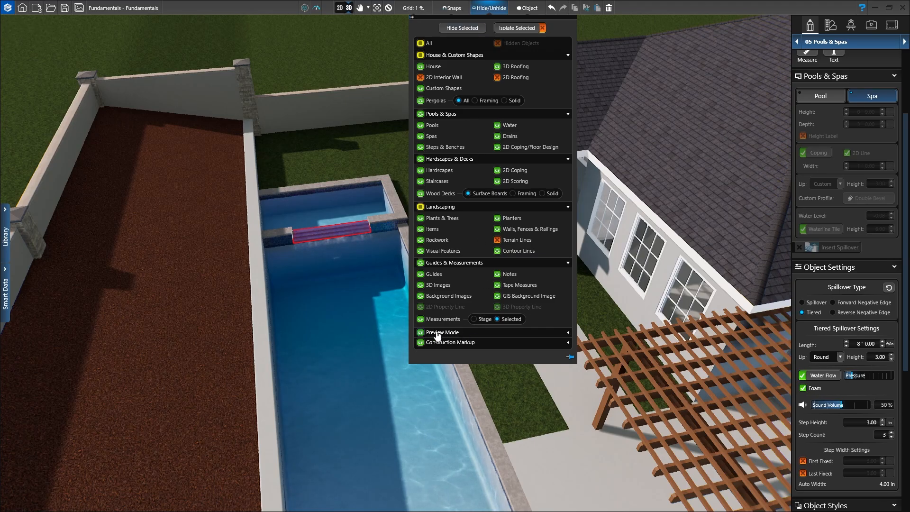
left_click(570, 335)
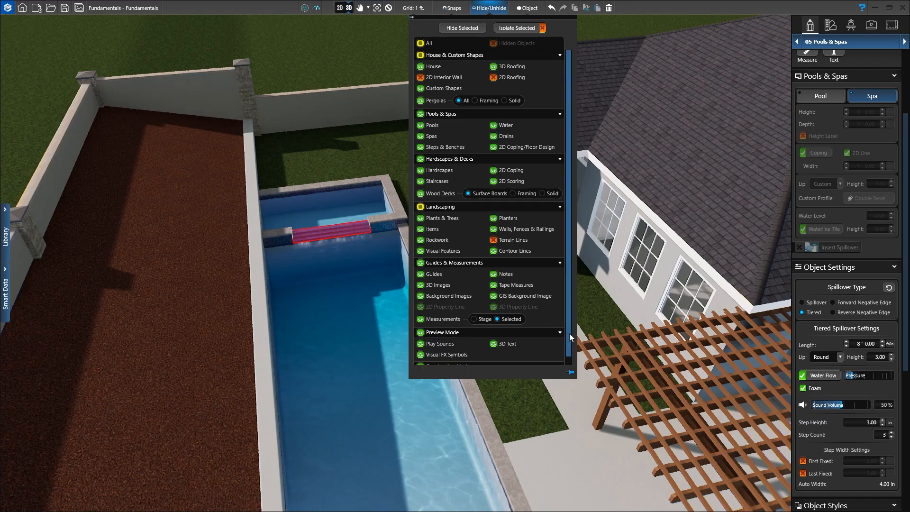
left_click(421, 344)
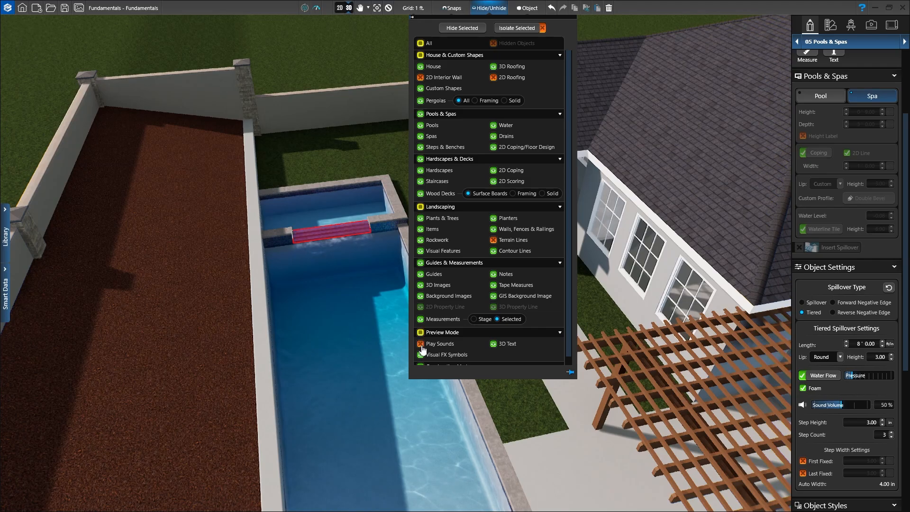
left_click(531, 398)
Step: Deselect the spillover and inspect its flowing water and the whole pool and spa in 3D
scroll(431, 405, "up", 5)
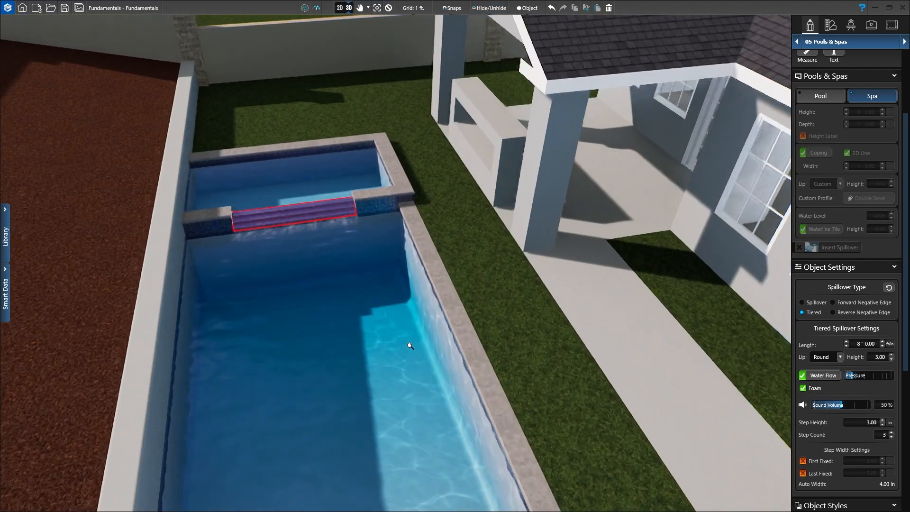
scroll(493, 366, "down", 5)
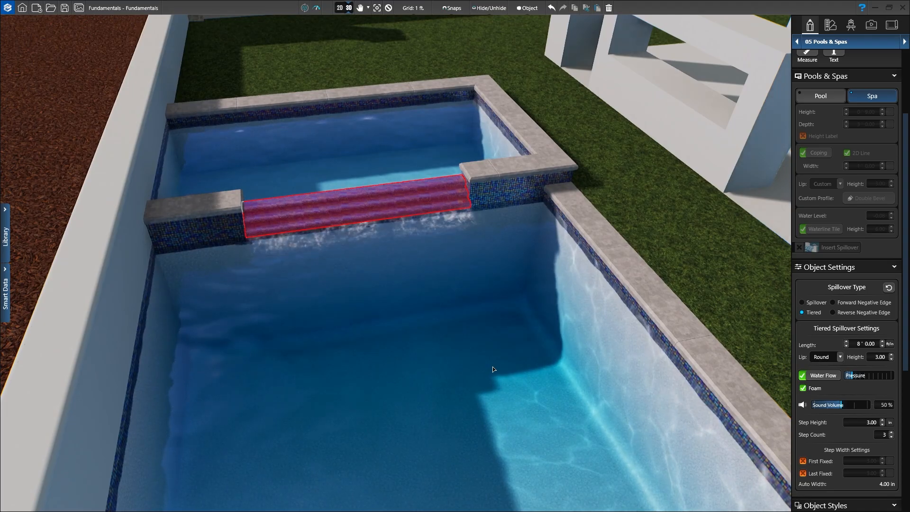
left_click(388, 10)
mouse_move(410, 271)
left_mouse_down()
mouse_move(407, 254)
mouse_move(413, 284)
mouse_move(443, 303)
mouse_move(514, 298)
mouse_move(417, 278)
mouse_move(406, 264)
left_mouse_up()
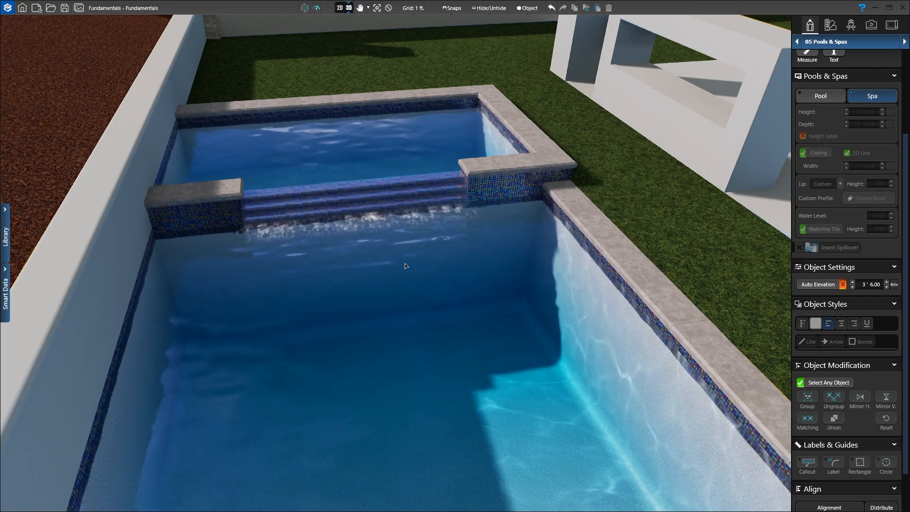
scroll(414, 244, "down", 5)
right_click_drag(401, 325, 351, 264)
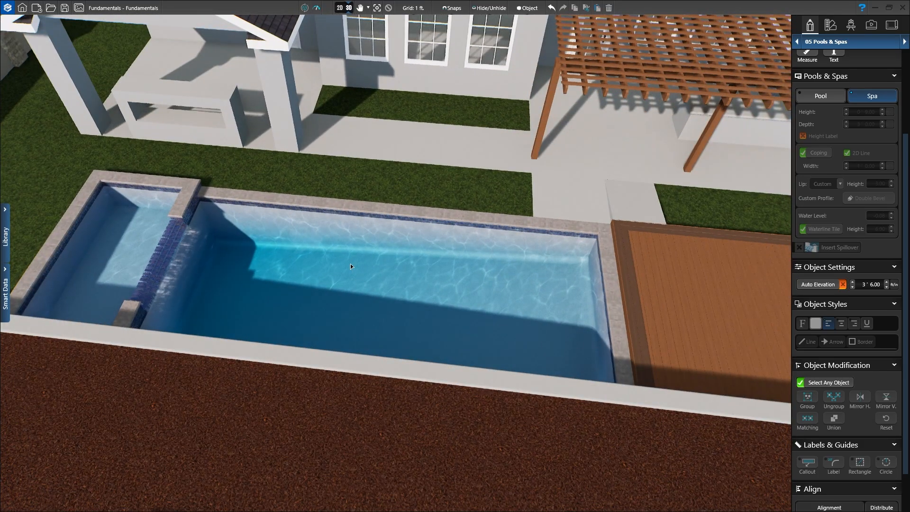
Step: Switch to the 2D plan and advance to the 06 Steps & Benches stage
left_click(340, 8)
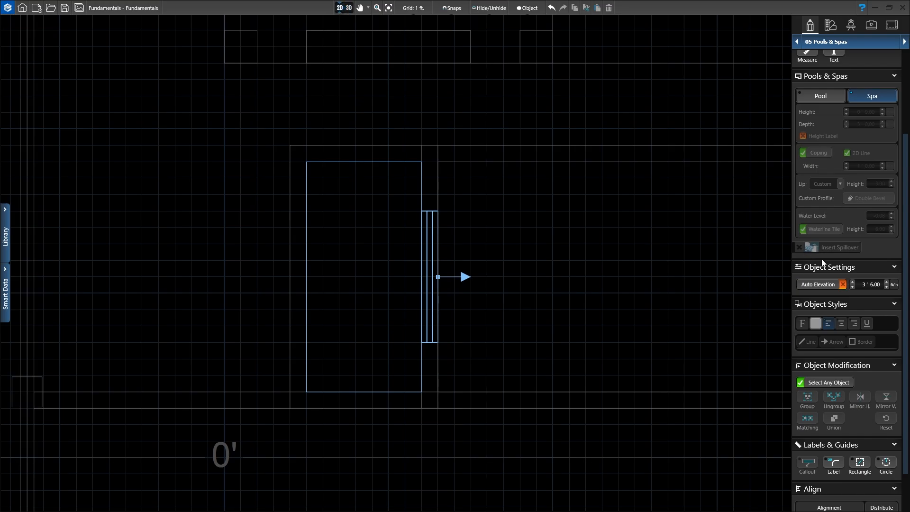
scroll(821, 259, "up", 3)
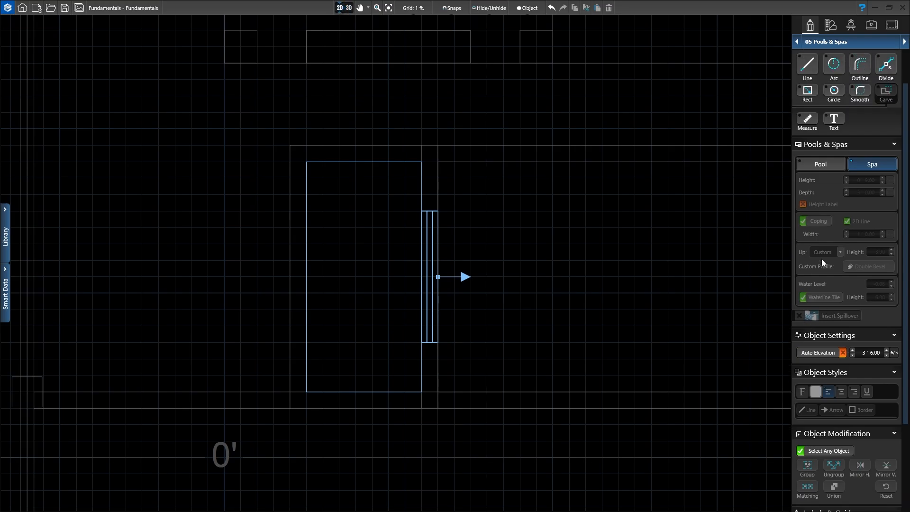
left_click(905, 42)
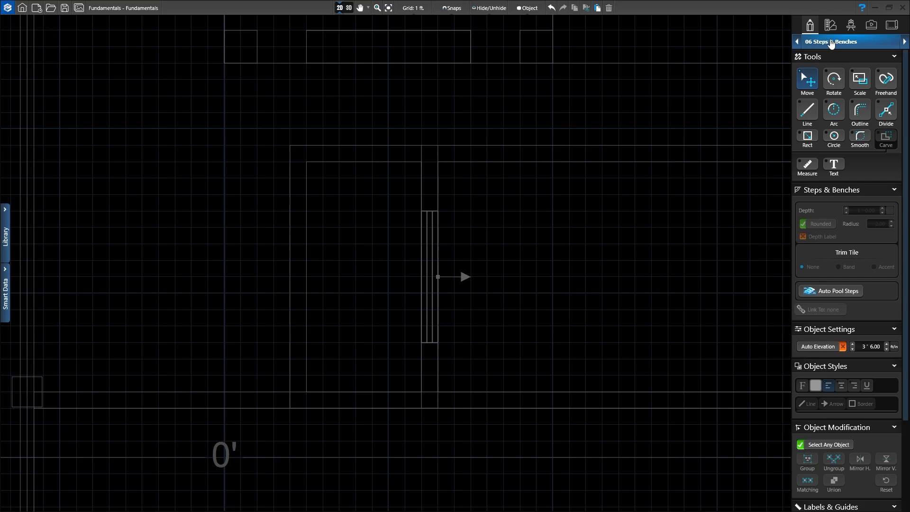
Step: Place Normal auto pool steps against the pool's inner wall on the deck side
middle_click_drag(609, 257, 392, 246)
scroll(409, 233, "down", 2)
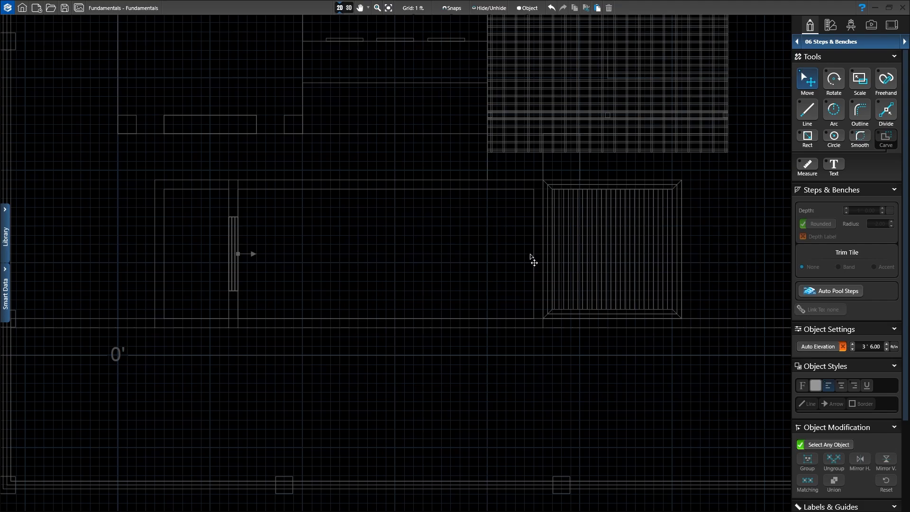
scroll(525, 243, "up", 2)
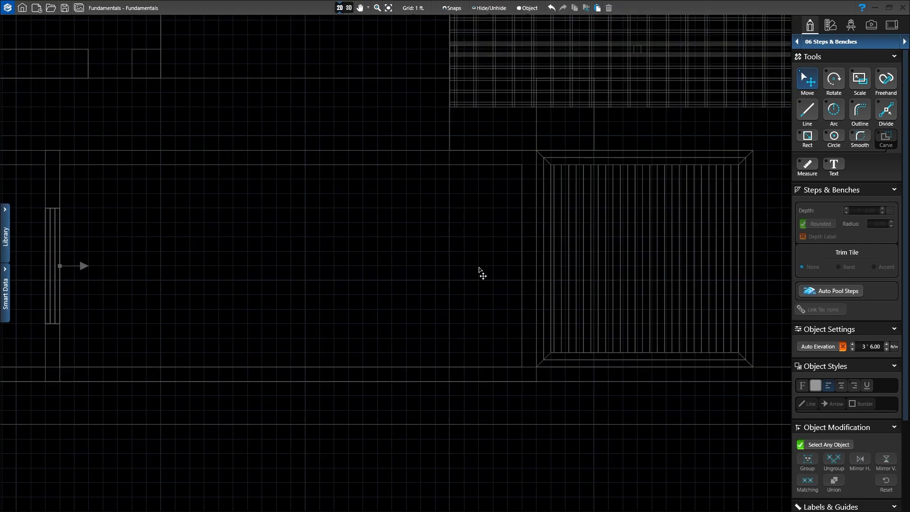
scroll(476, 280, "up", 1)
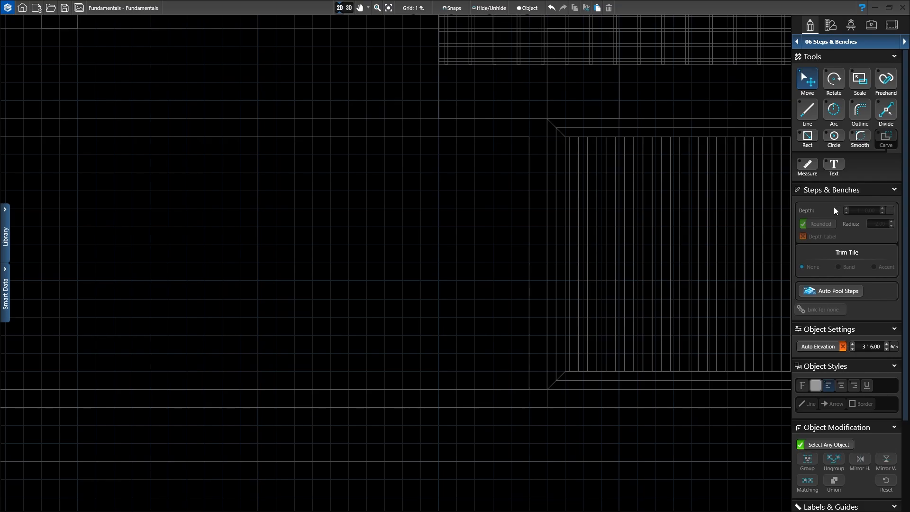
left_click(825, 294)
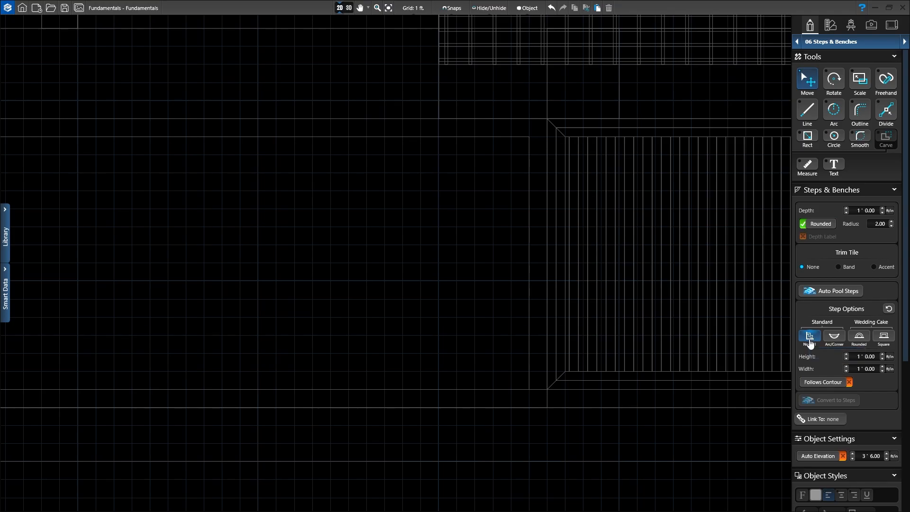
left_click(809, 339)
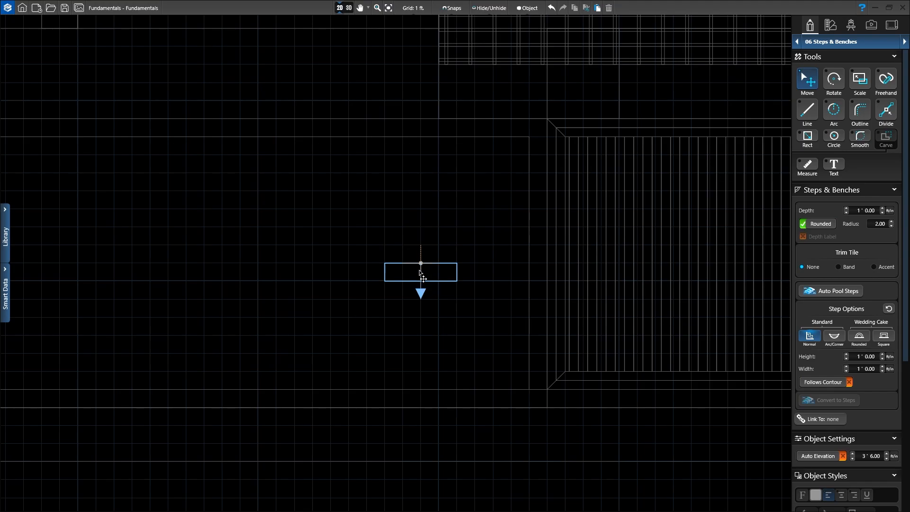
left_click_drag(420, 263, 530, 266)
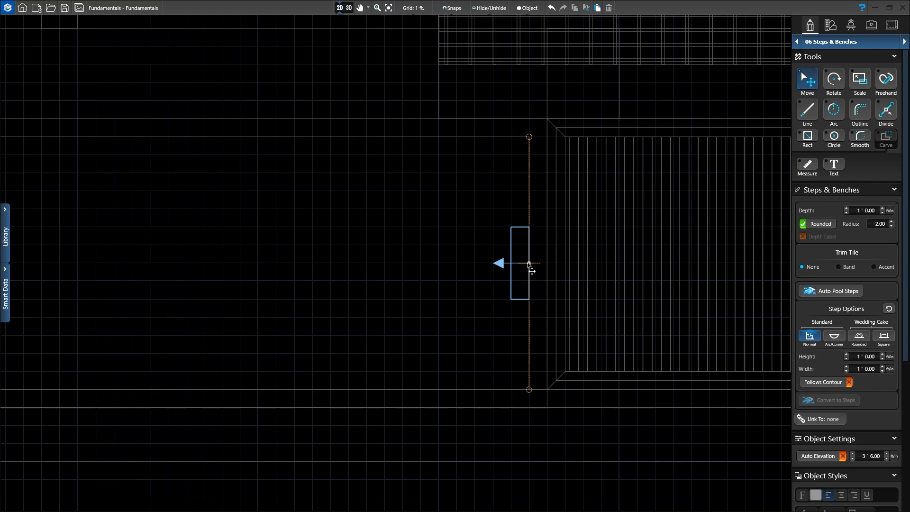
left_click(531, 266)
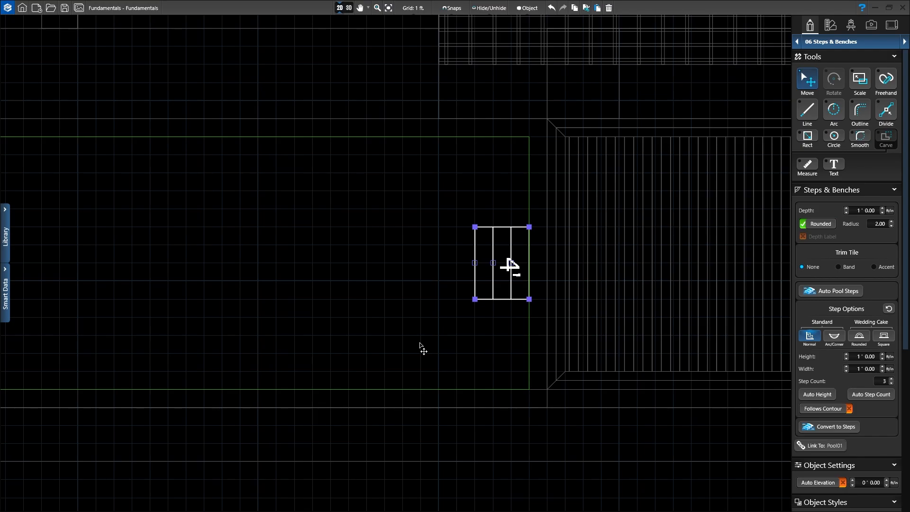
Step: Stretch both ends of the pool steps to the side walls so they span the pool's full 14' width
scroll(510, 265, "up", 2)
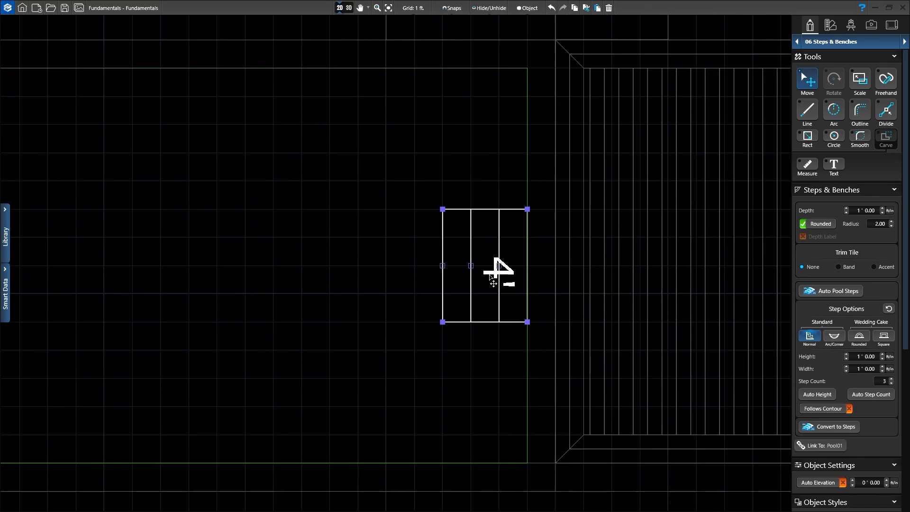
scroll(479, 249, "up", 1)
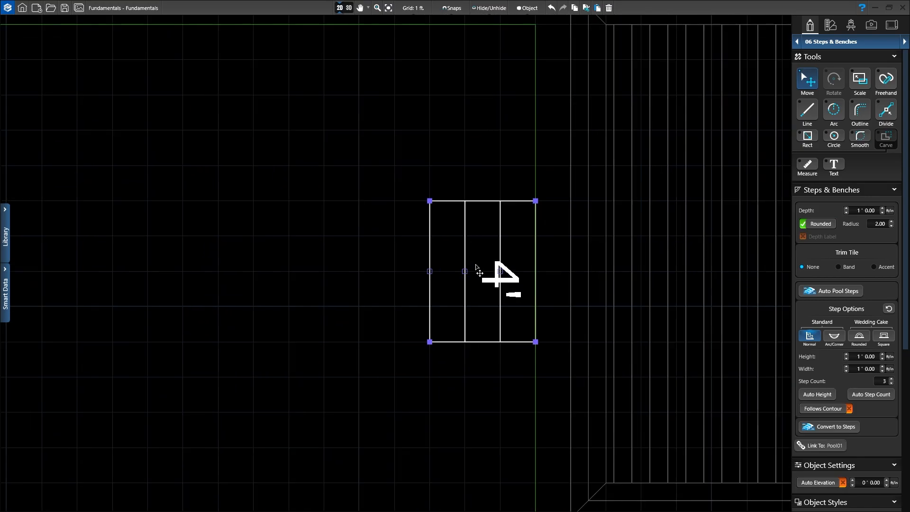
scroll(475, 276, "down", 1)
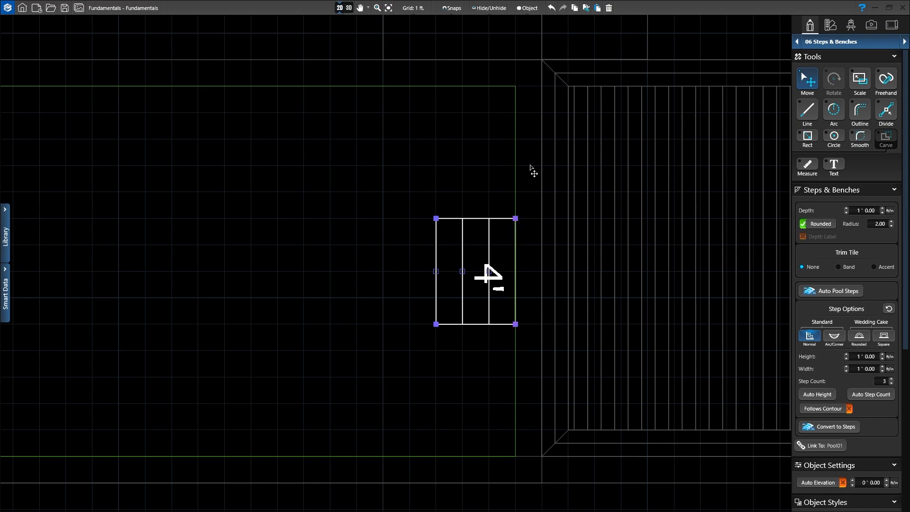
mouse_move(437, 214)
left_mouse_down()
mouse_move(441, 149)
mouse_move(422, 218)
left_mouse_up()
left_click_drag(520, 227, 519, 98)
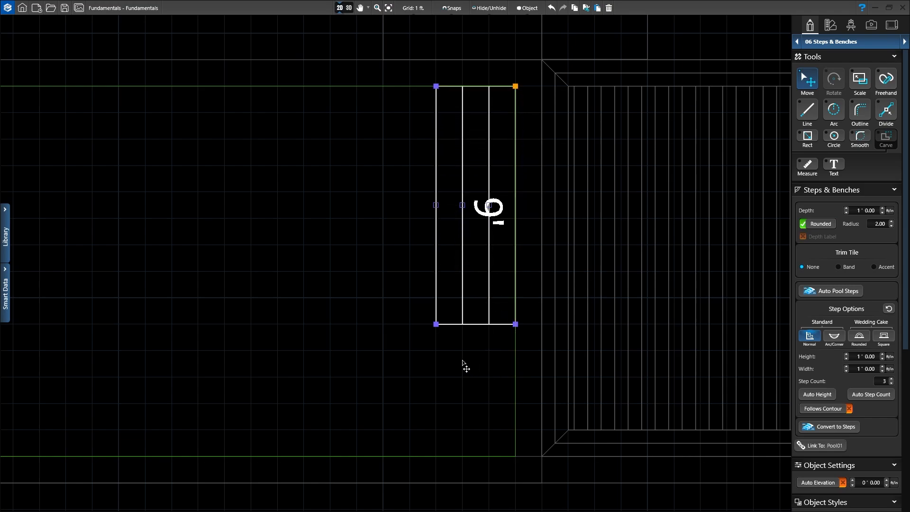
left_click(517, 325)
left_click_drag(517, 326, 510, 456)
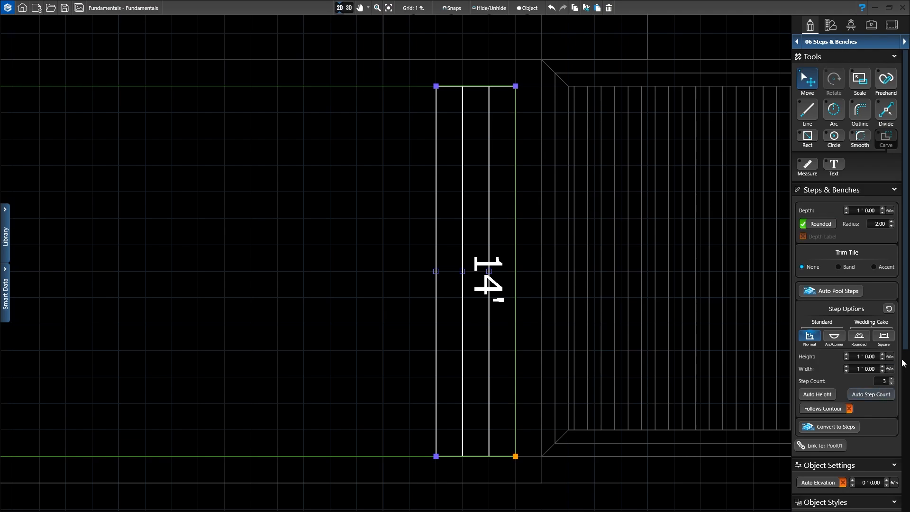
Step: Set the step width to 1' 6" and extend the top step into a 6' deep shelf
left_click(882, 367)
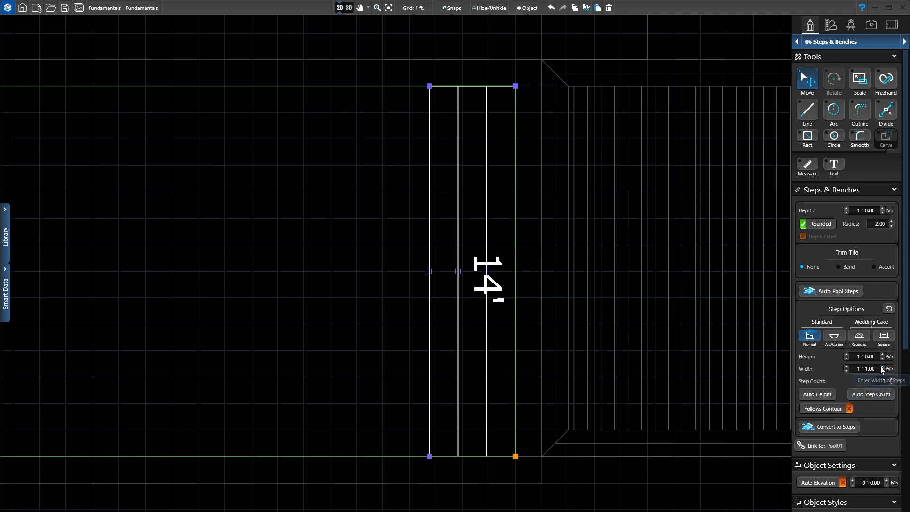
left_click(882, 367)
left_click(882, 367)
left_click(882, 367)
left_click(882, 367)
left_click(882, 367)
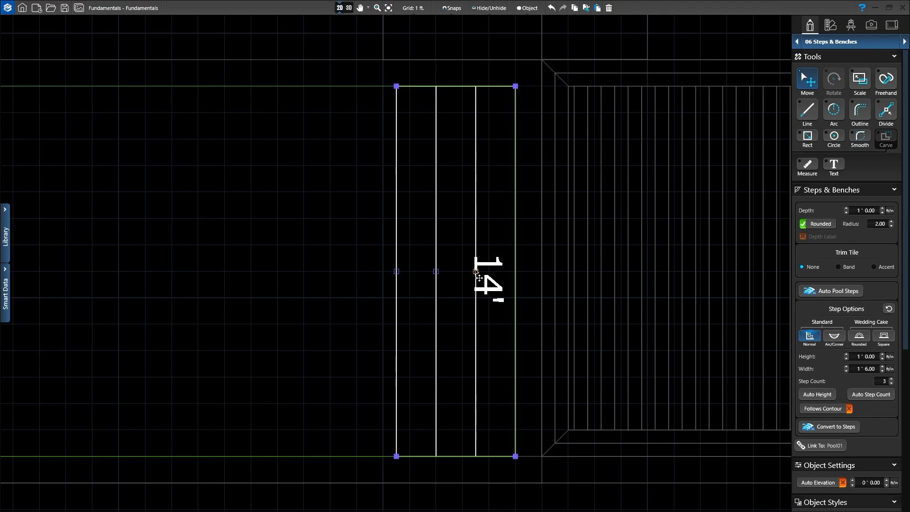
left_click_drag(475, 270, 359, 261)
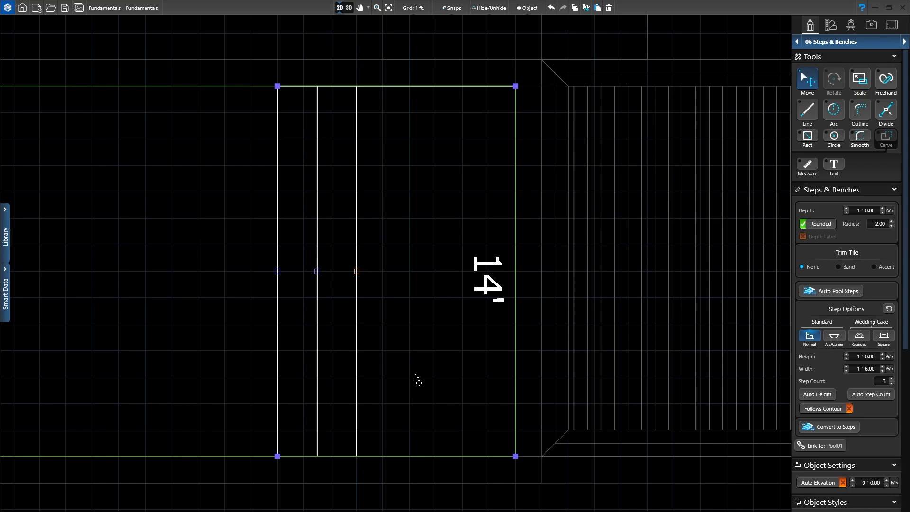
Step: Apply Auto Height and convert the auto pool steps into separate step shapes, checking the top and lowest ones
scroll(415, 378, "down", 4)
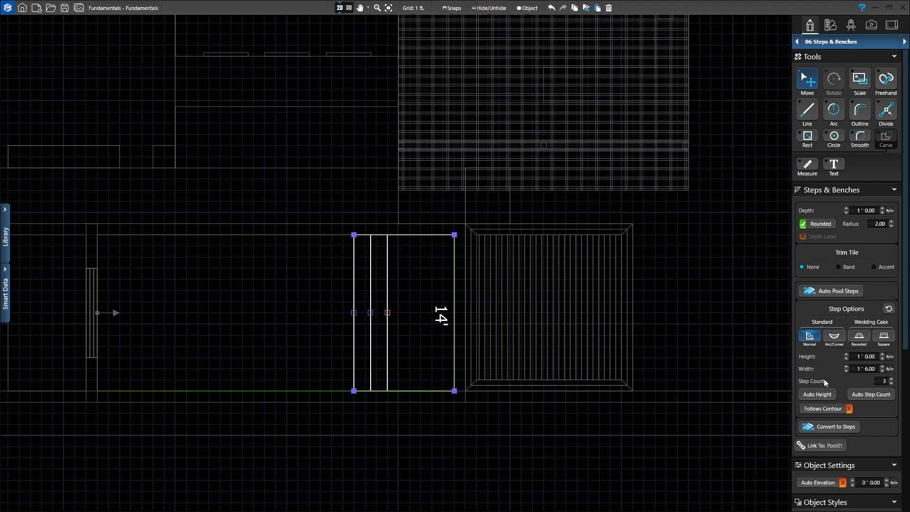
left_click(818, 395)
left_click(827, 428)
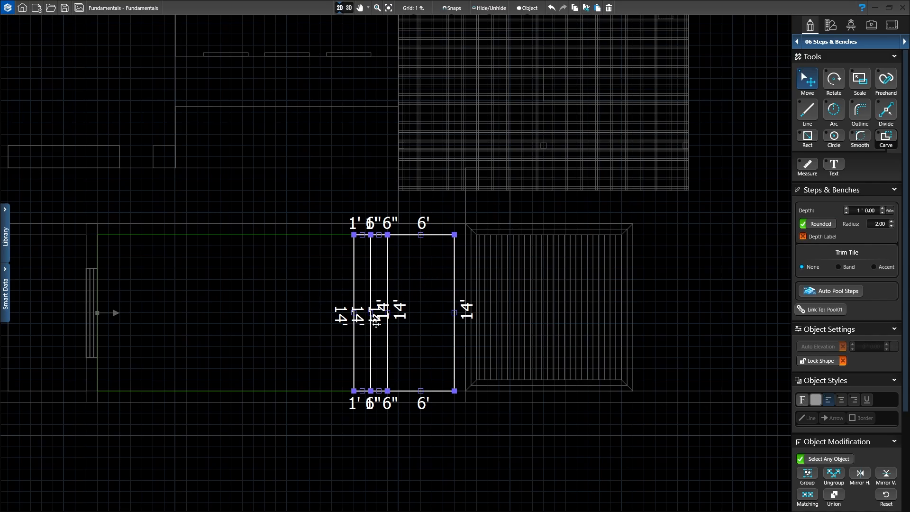
left_click(389, 273)
left_click(389, 273)
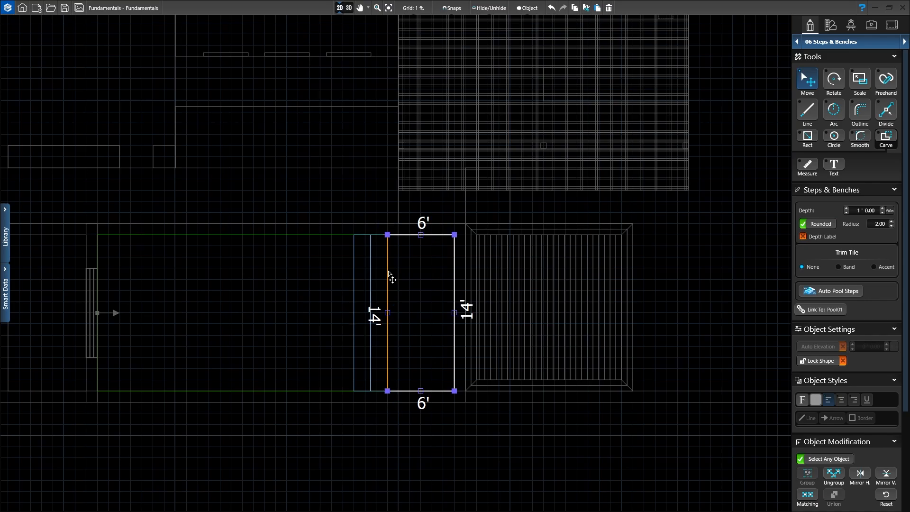
left_click(356, 280)
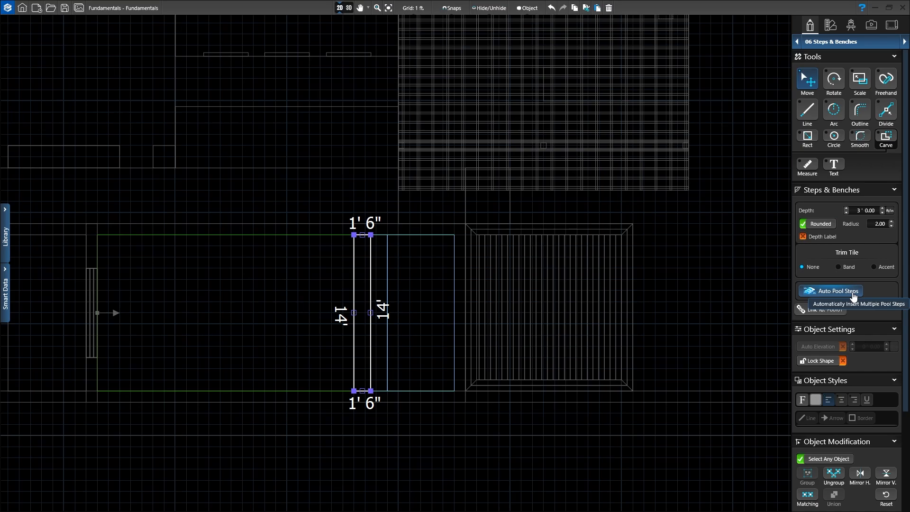
left_click(303, 326)
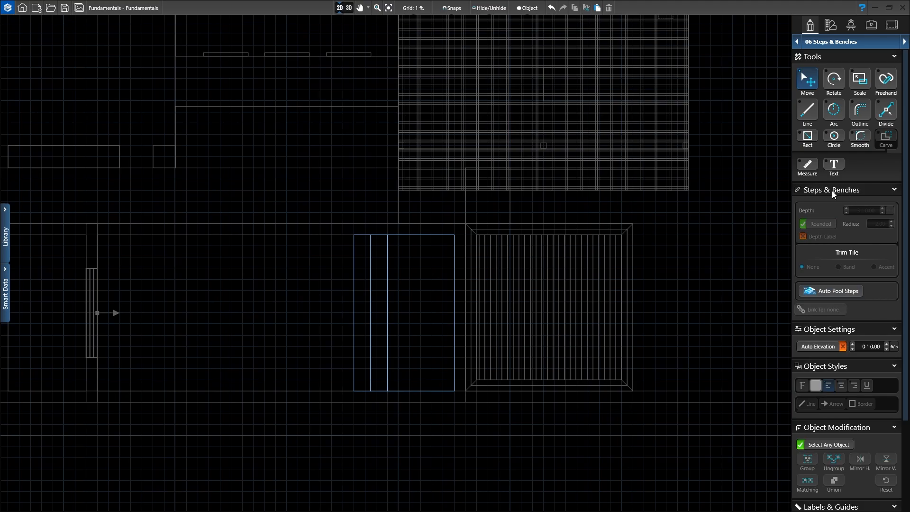
left_click(840, 191)
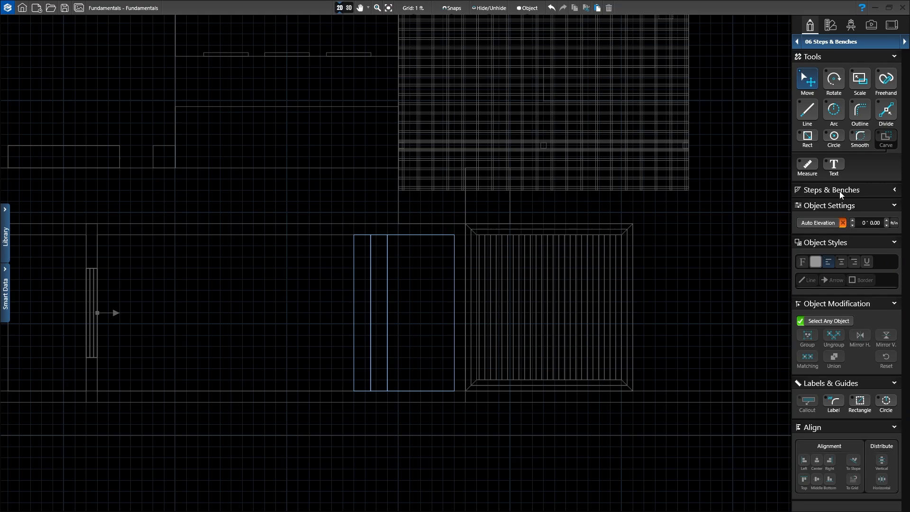
left_click(840, 192)
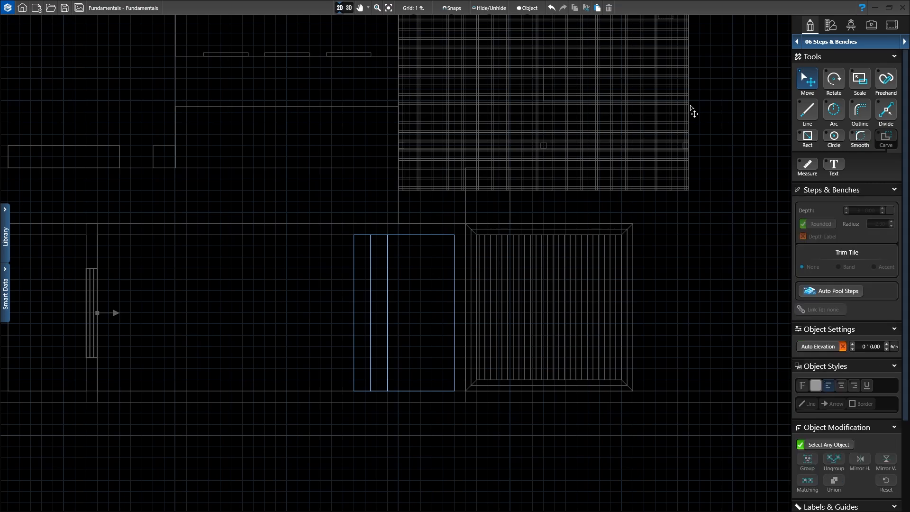
Step: Examine the pool steps up close in 3D, including the top shelf next to the deck
left_click(349, 8)
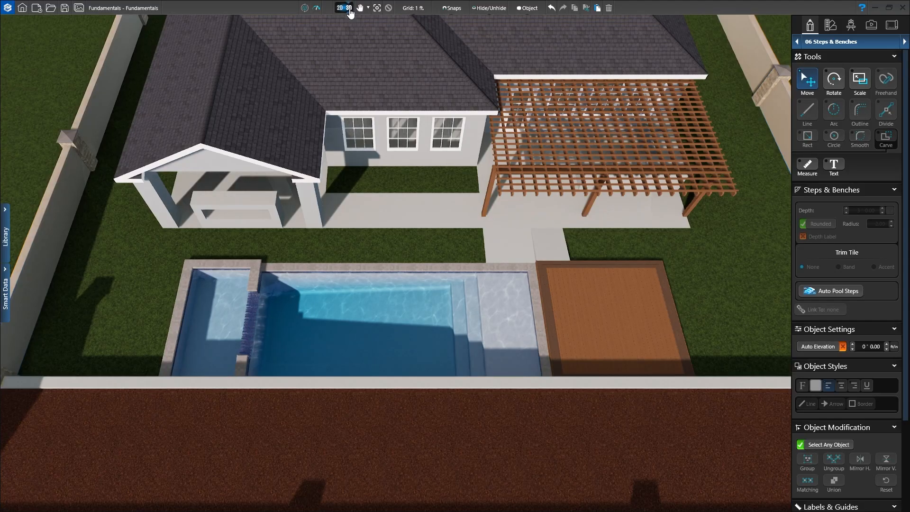
left_click_drag(367, 381, 470, 358)
middle_click_drag(443, 342, 347, 356)
scroll(352, 315, "up", 5)
middle_click_drag(355, 266, 396, 354)
right_click_drag(396, 354, 388, 241)
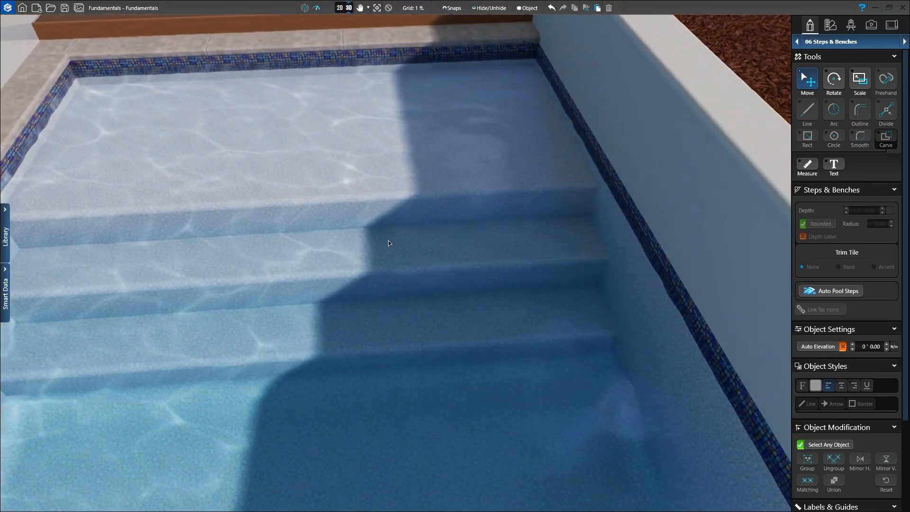
middle_click_drag(389, 240, 496, 243)
left_click_drag(496, 243, 477, 215)
middle_click_drag(477, 249, 435, 248)
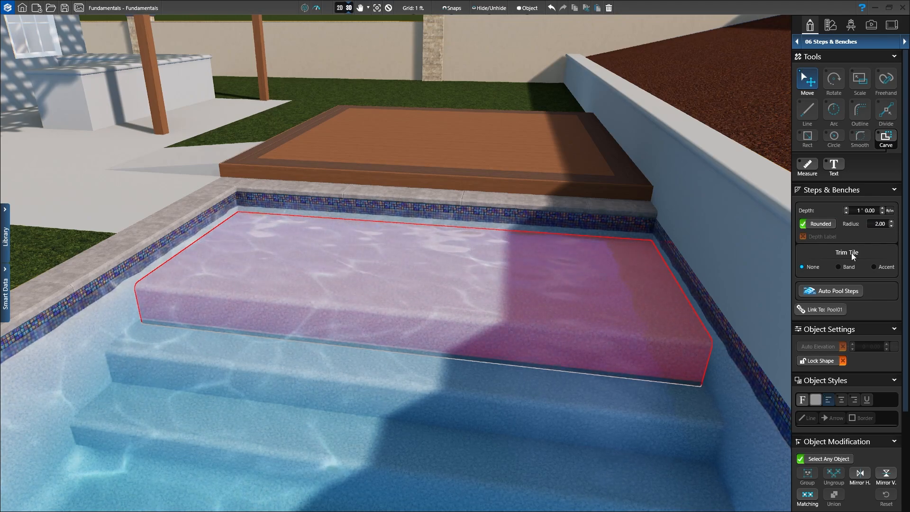
Step: Try the Band and Accent trim tile options on the top step, and set its trim tile back to None
left_click(838, 267)
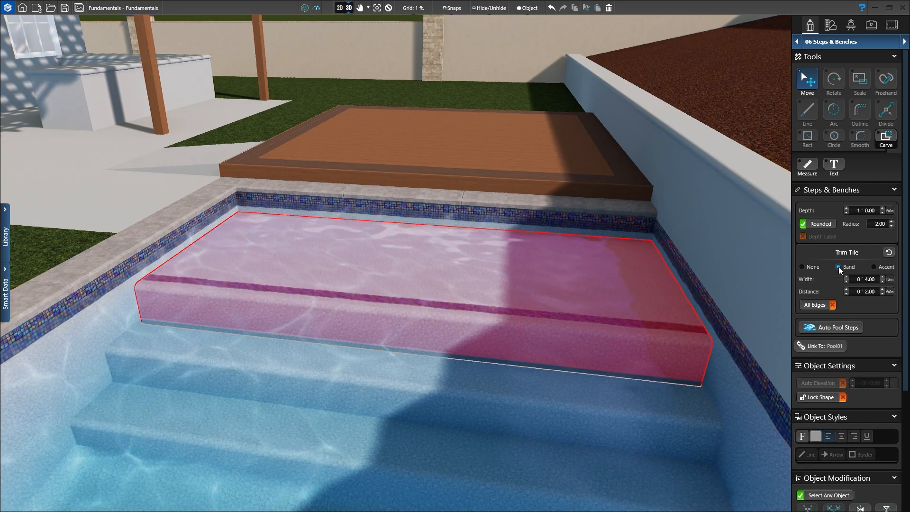
left_click(875, 267)
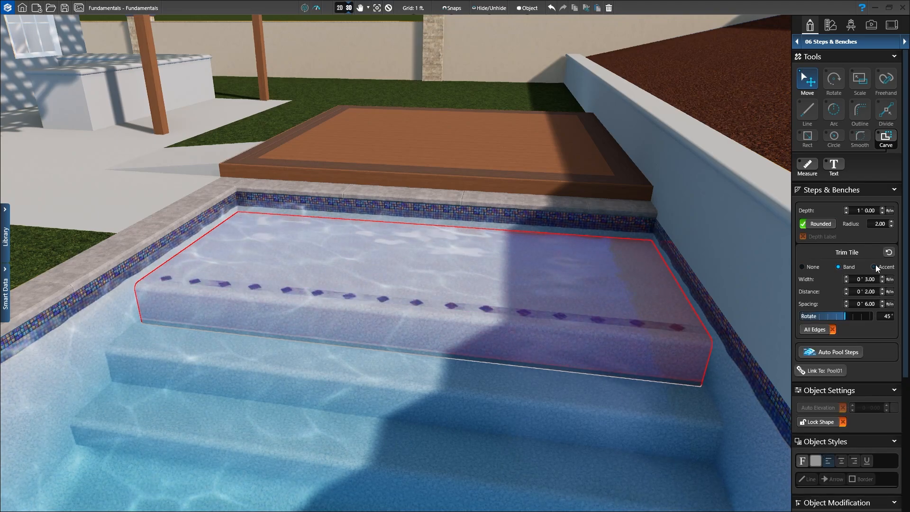
left_click(802, 267)
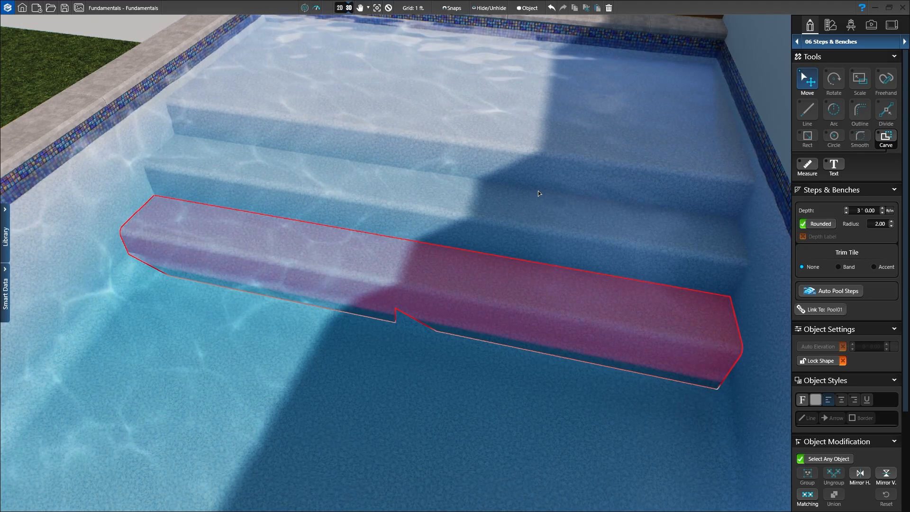
Step: Deselect the lowest step and view the pool with its steps from a distance in 3D
left_click(389, 8)
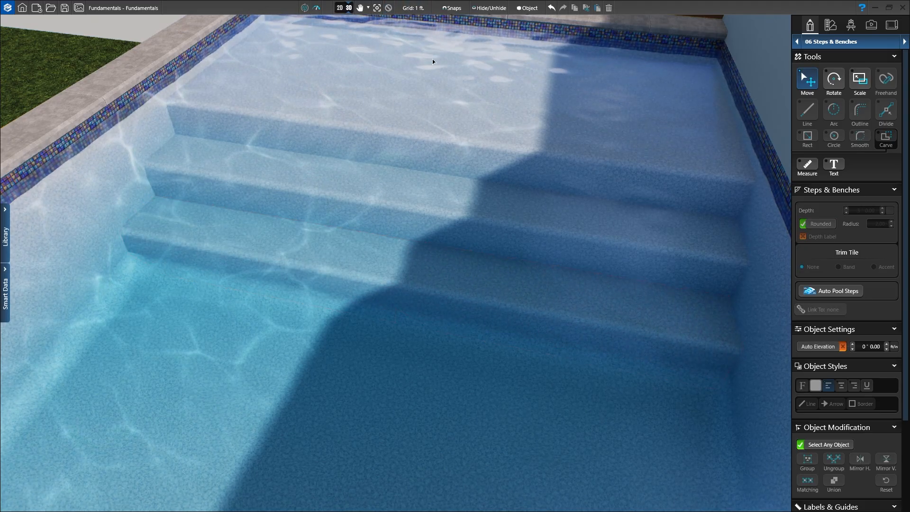
scroll(435, 146, "down", 5)
middle_click_drag(431, 176, 437, 137)
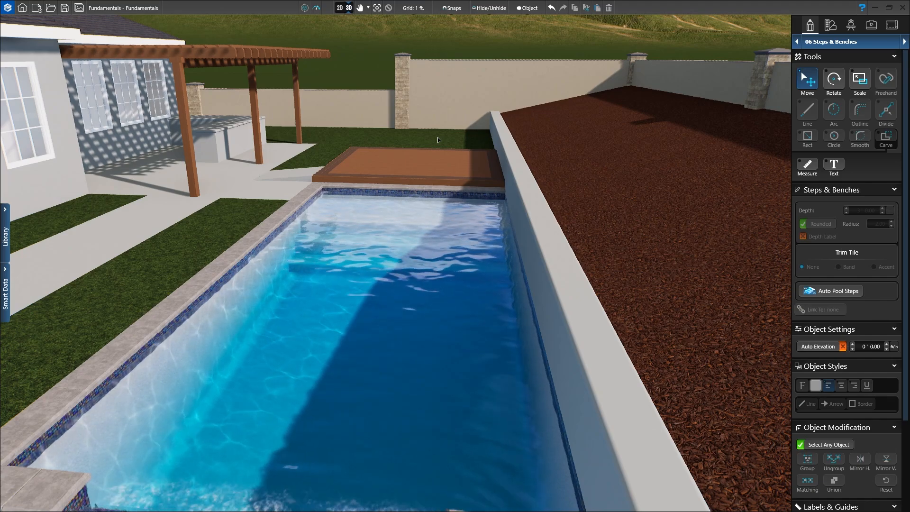
Step: Place auto pool steps inside the spa, wrap them around its full inner perimeter, and convert them to a step shape
left_click(340, 8)
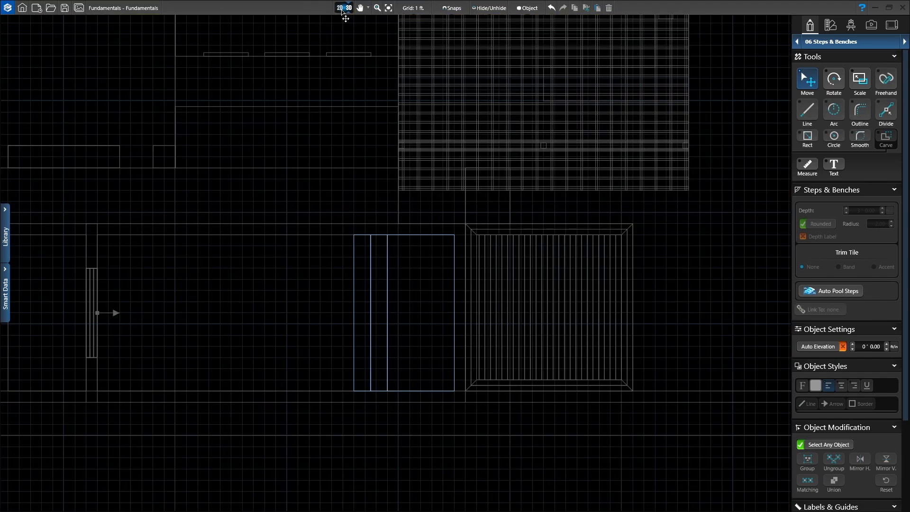
middle_click_drag(238, 335, 493, 341)
scroll(372, 330, "up", 5)
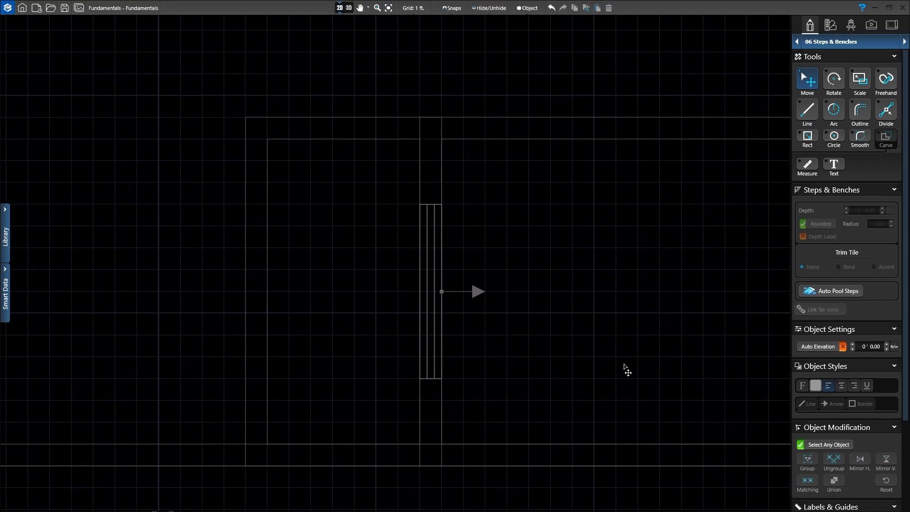
left_click(837, 296)
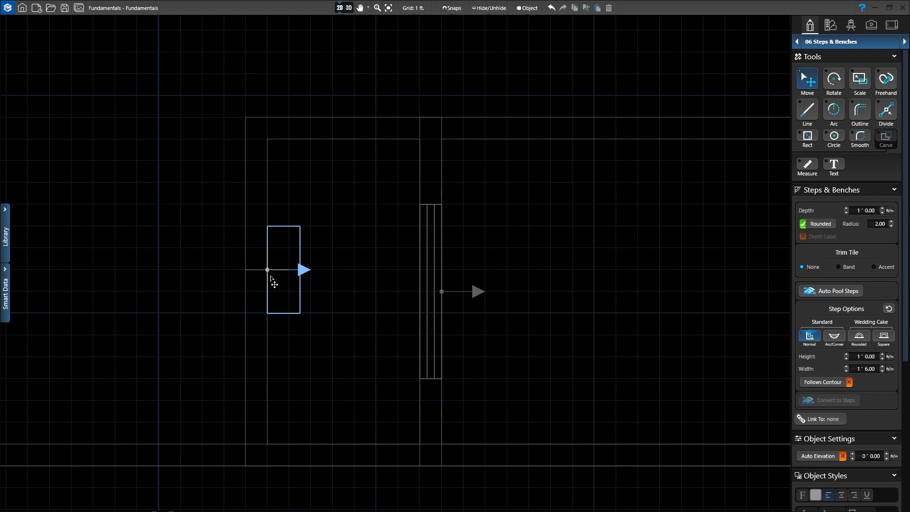
left_click(271, 279)
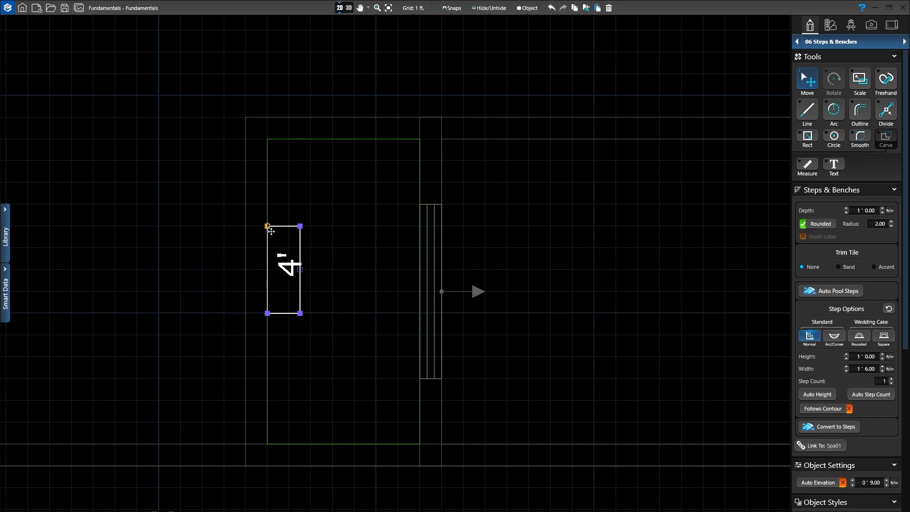
left_click_drag(268, 226, 299, 357)
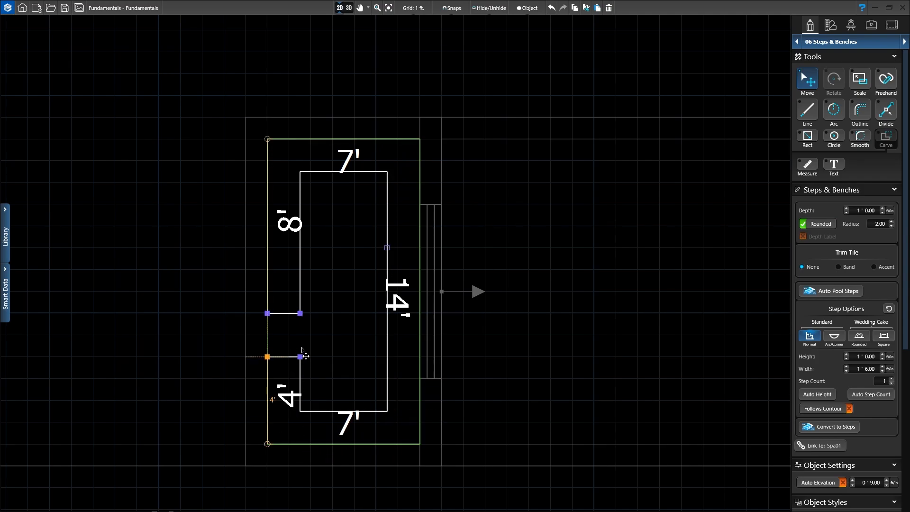
left_click_drag(303, 357, 305, 321)
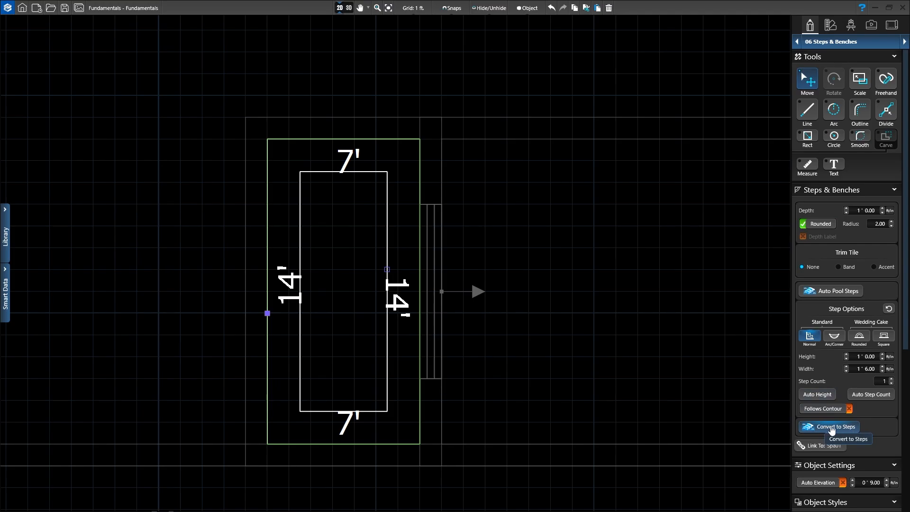
left_click(832, 428)
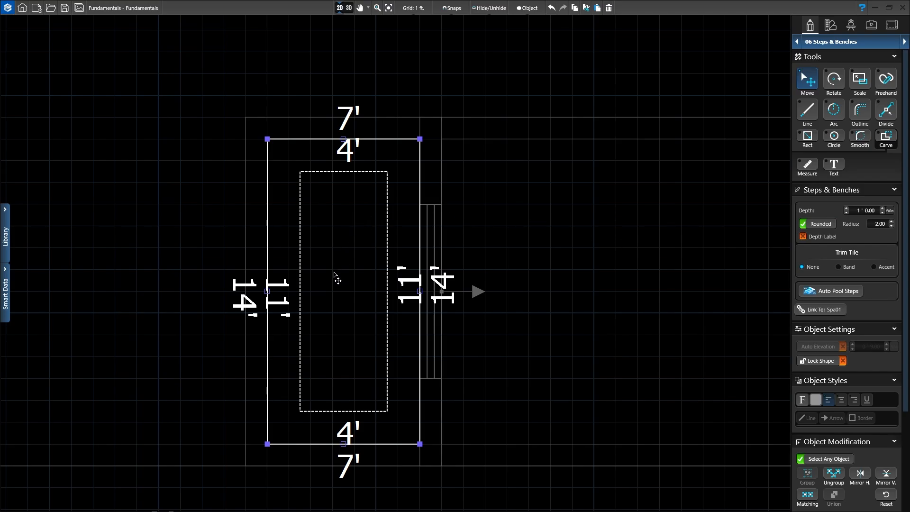
key("Escape")
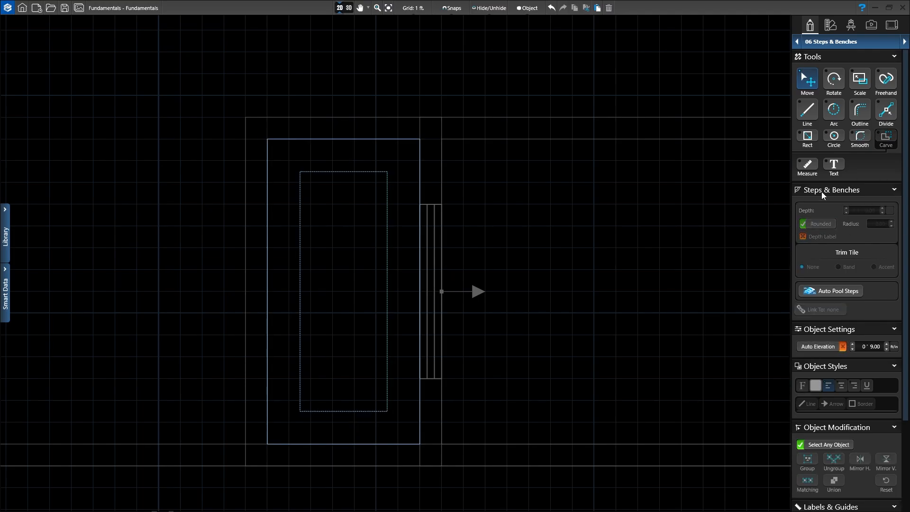
Step: Set the depth of the spa's perimeter bench to 1' 6" while viewing it up close in 3D
left_click(367, 179)
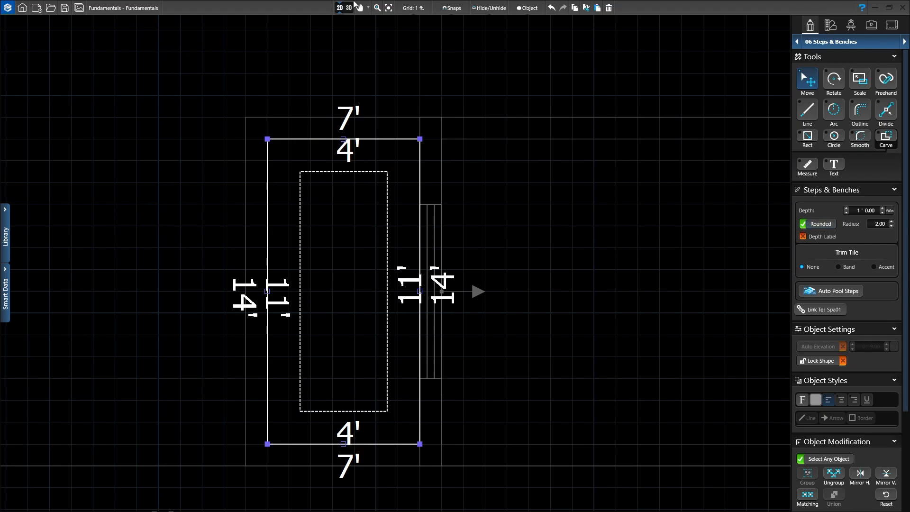
left_click(348, 8)
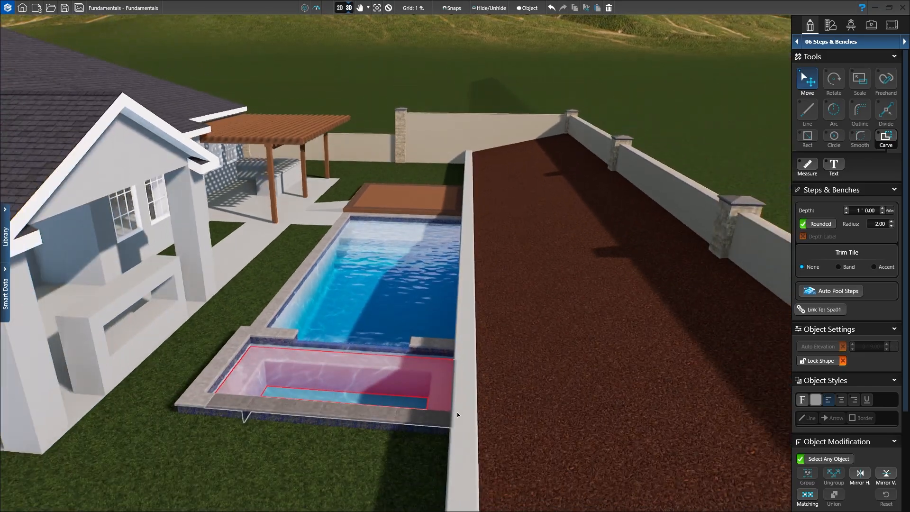
right_click_drag(457, 415, 404, 439)
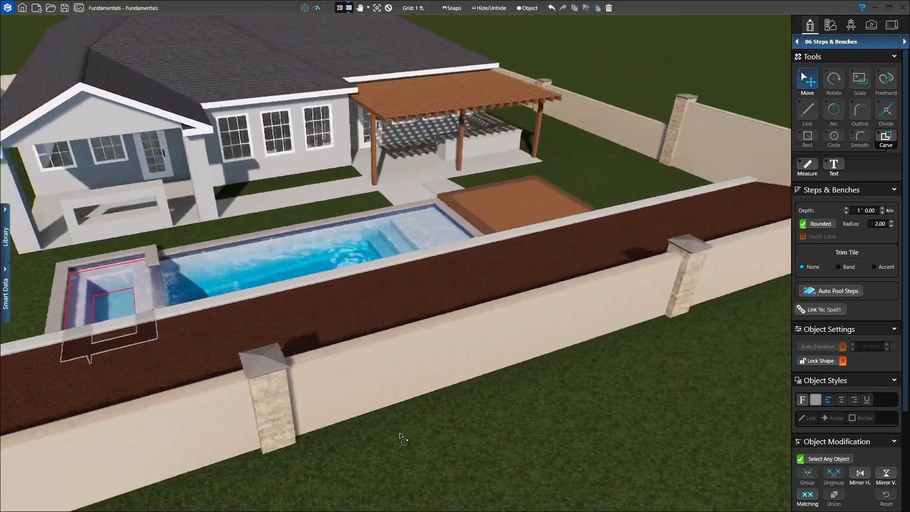
middle_click_drag(437, 423, 773, 434)
scroll(326, 432, "up", 5)
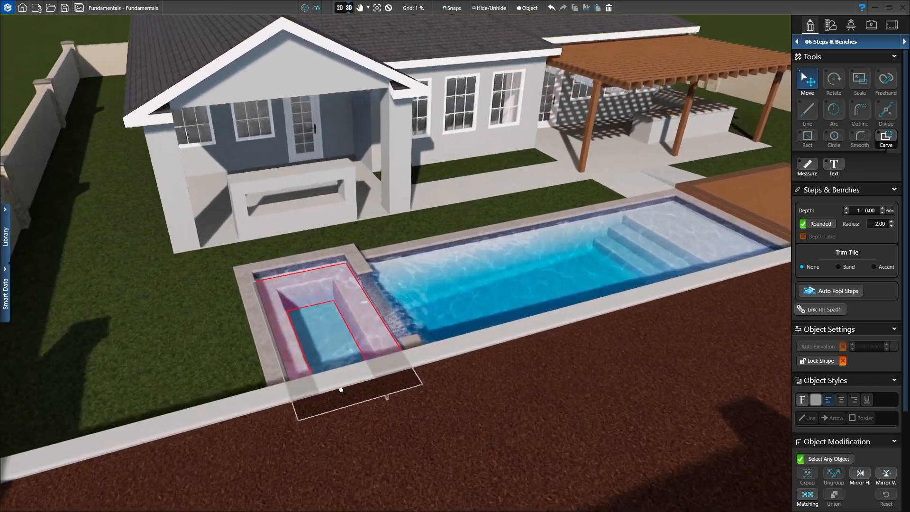
middle_click_drag(384, 325, 454, 307)
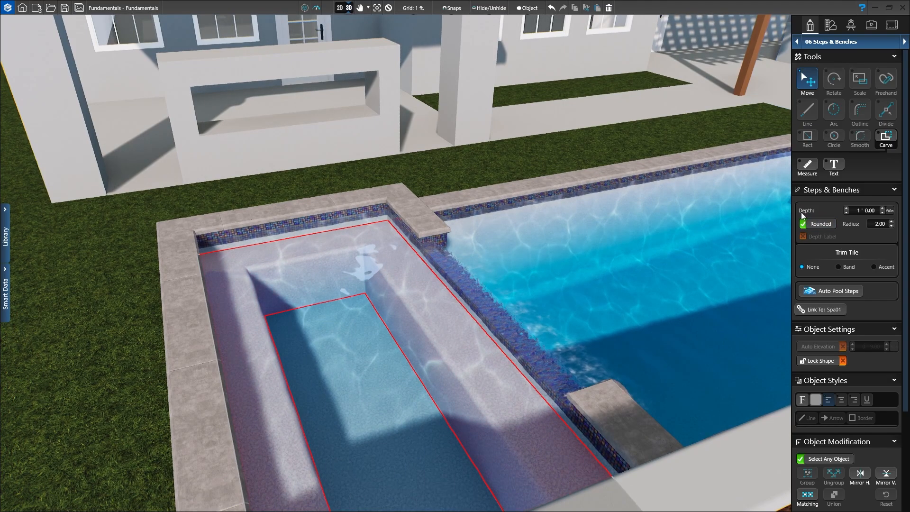
left_click(882, 211)
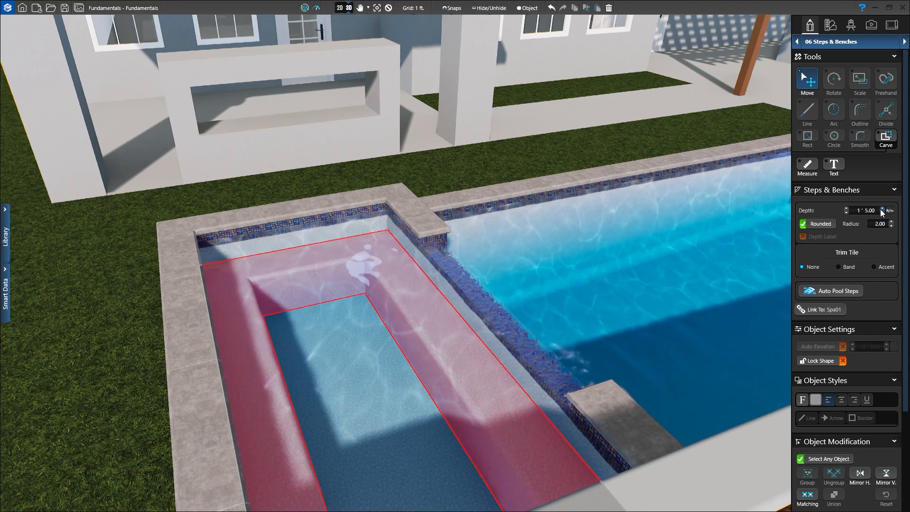
left_click(882, 209)
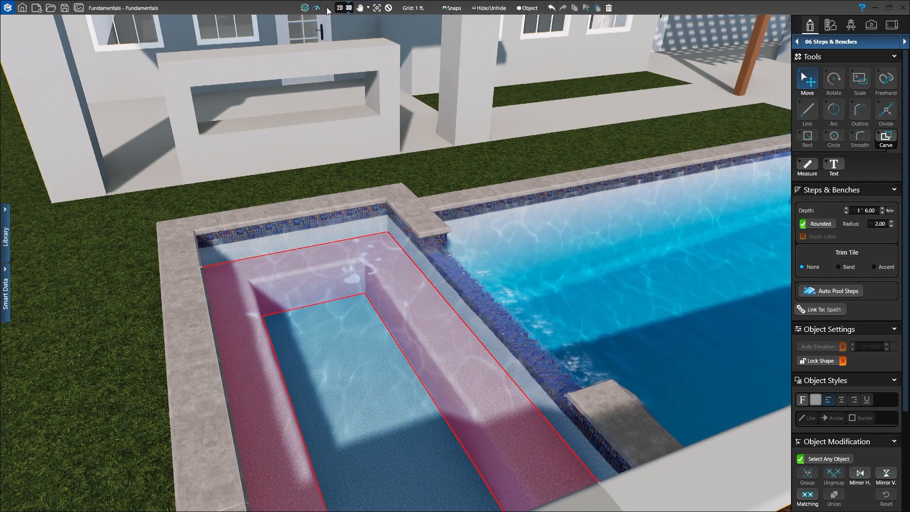
Step: Deselect the spa bench and review the spa, spillover and pool steps in 3D and in the 2D plan
left_click(575, 257)
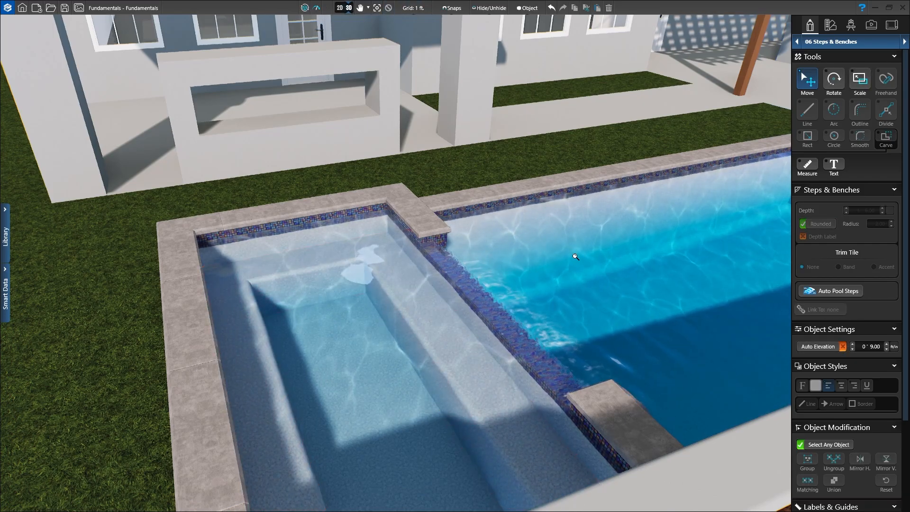
scroll(576, 256, "down", 5)
left_click_drag(624, 299, 437, 319)
scroll(488, 319, "up", 3)
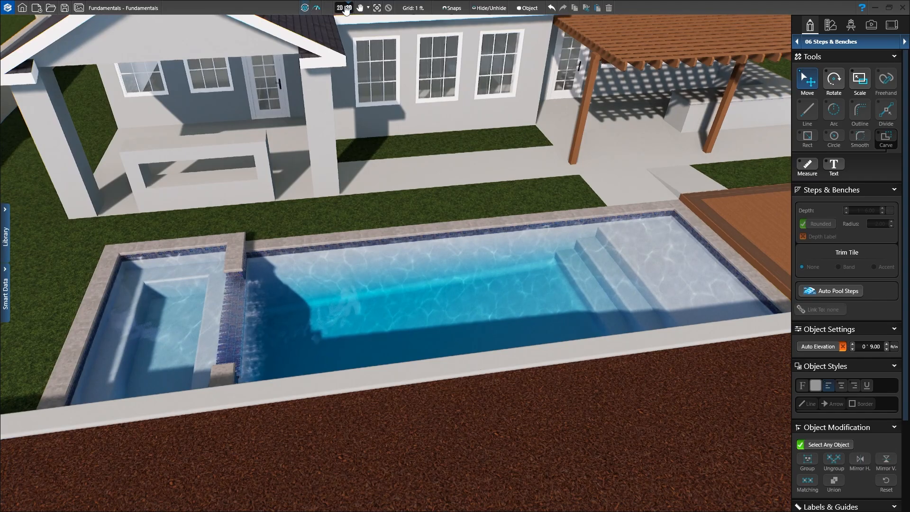
left_click(340, 8)
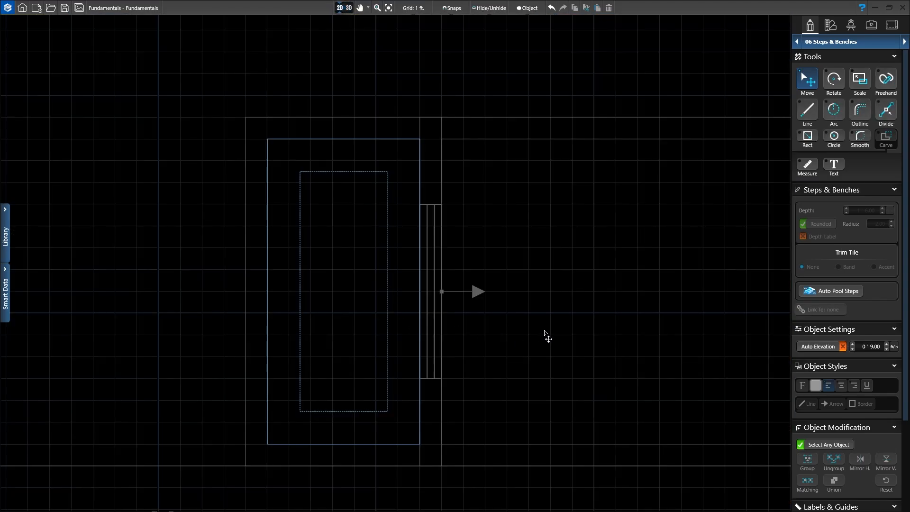
middle_click_drag(548, 338, 414, 307)
scroll(419, 306, "down", 1)
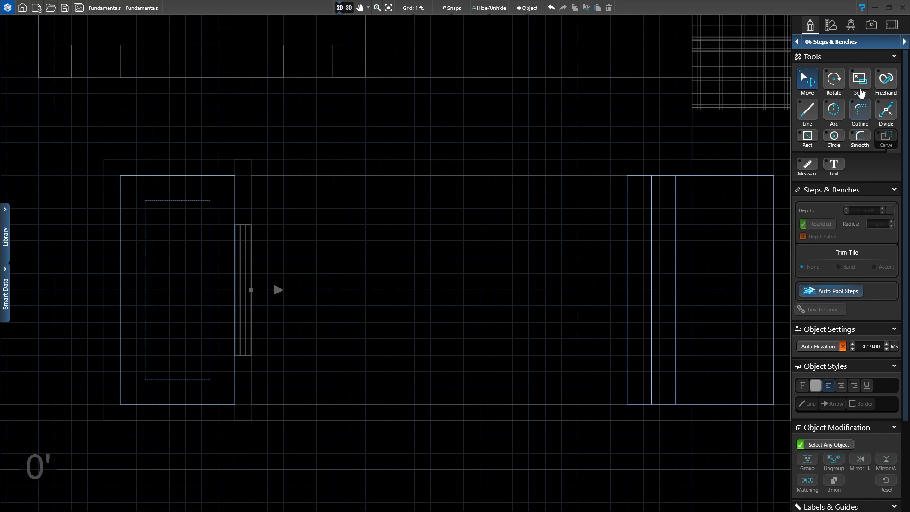
Step: Switch to the 10 Materials stage and frame the whole house and pool from the backyard in 3D
left_click(853, 44)
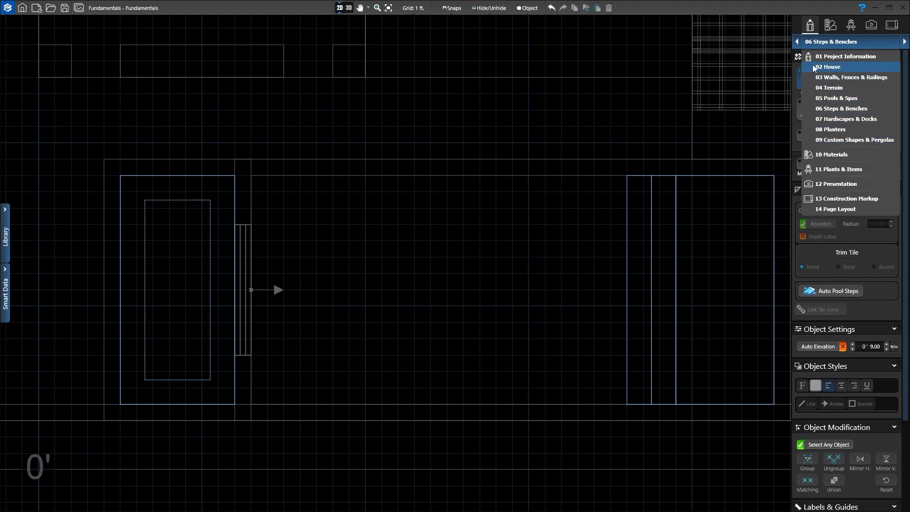
left_click(833, 155)
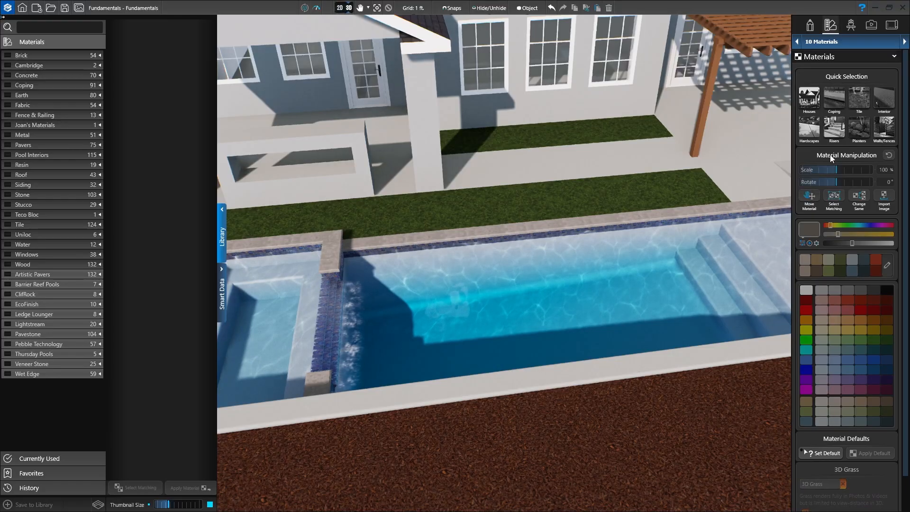
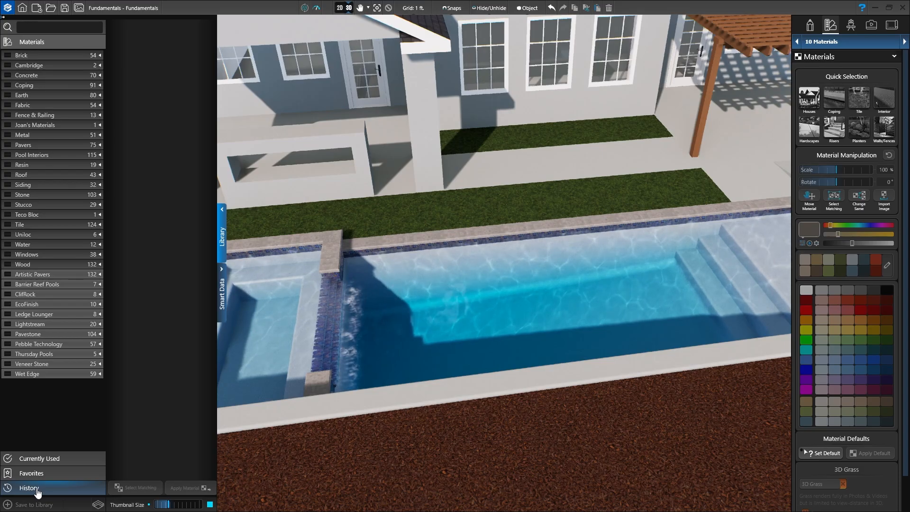
scroll(388, 287, "down", 8)
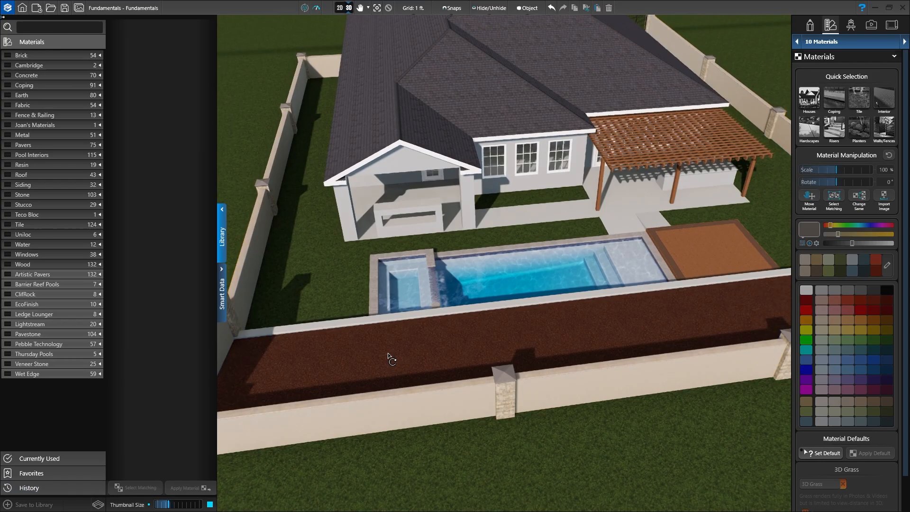
right_click_drag(387, 353, 522, 361)
scroll(493, 342, "up", 5)
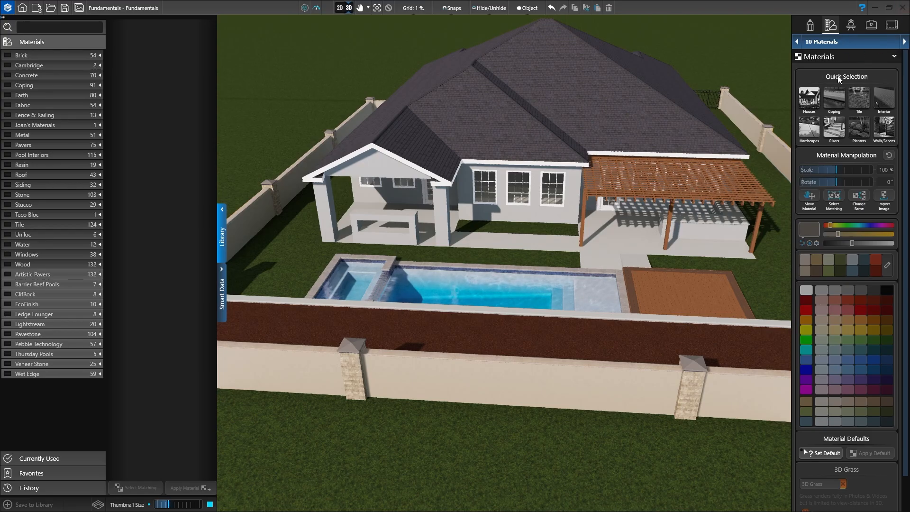
Step: Quick-select the houses for material changes and list the Smooth stucco materials
left_click(810, 100)
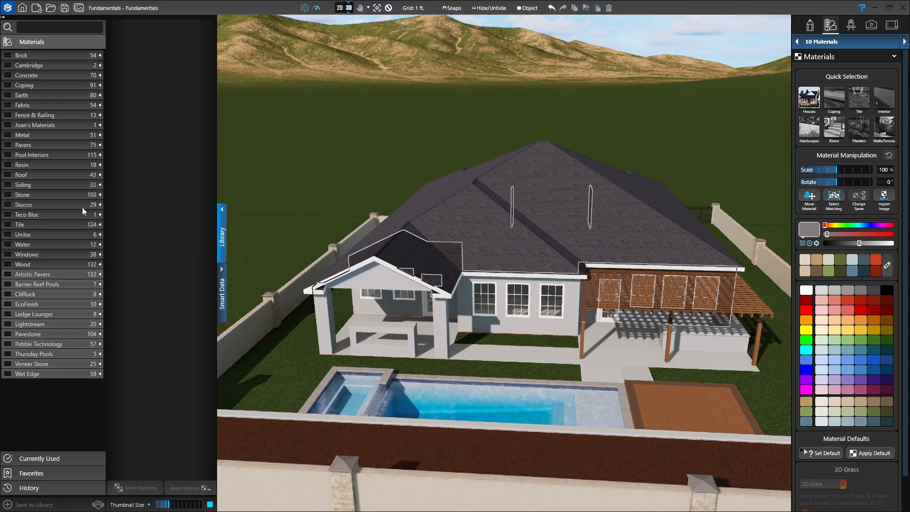
left_click(100, 206)
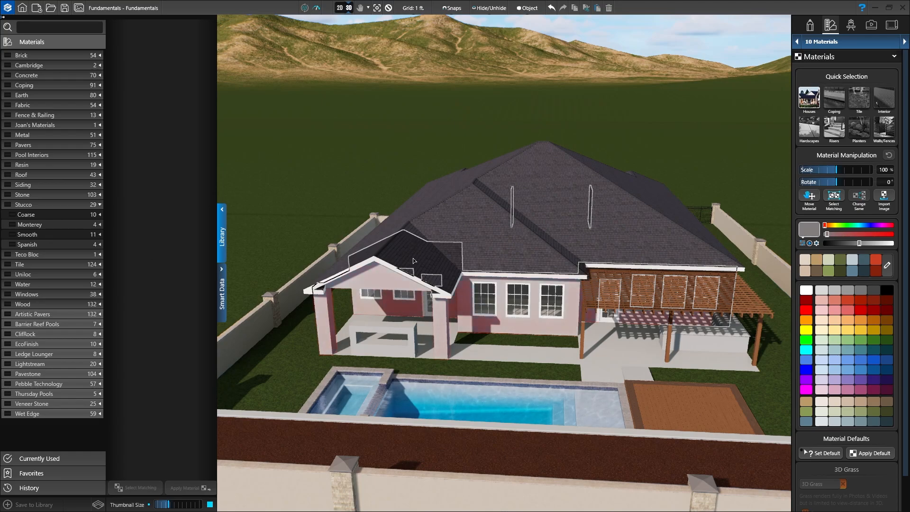
left_click(18, 236)
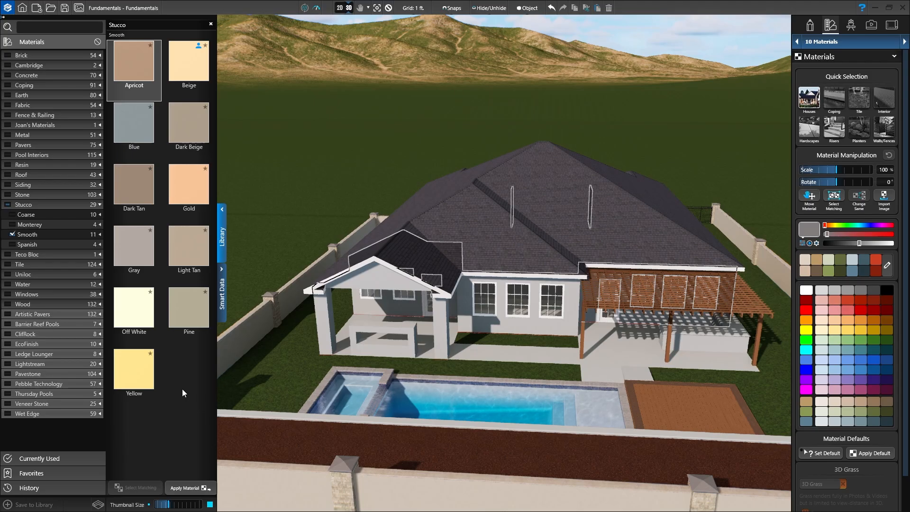
Step: Try Light Tan, Dark Beige, Beige, Gold and Pine smooth stucco on the house walls, and settle on Dark Tan
left_click(175, 250)
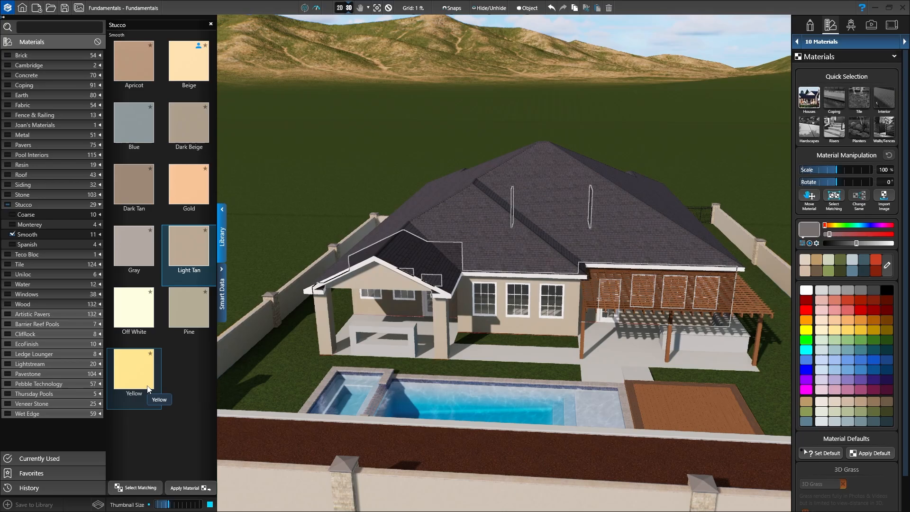
left_click(133, 187)
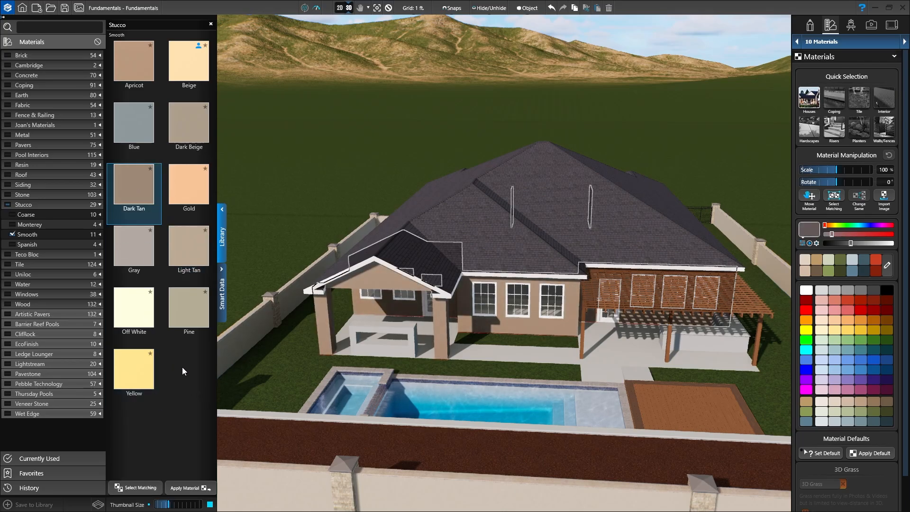
left_click(186, 122)
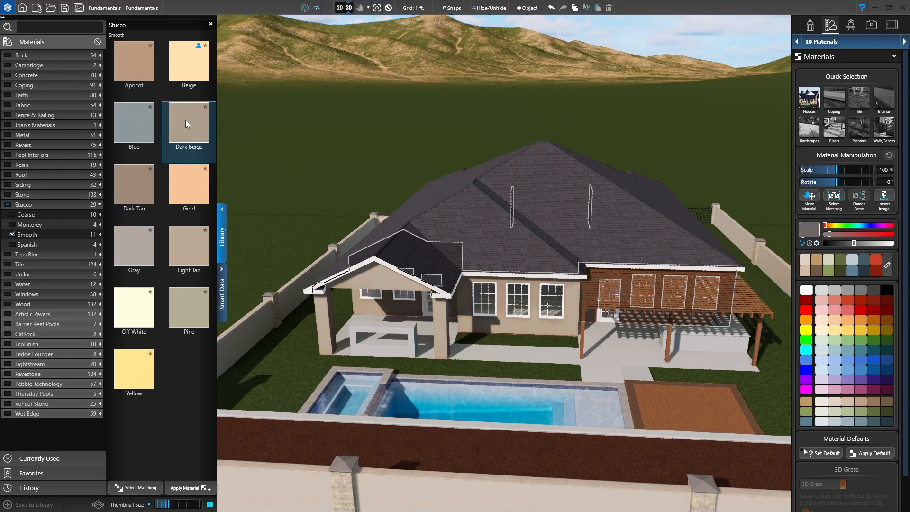
left_click(185, 57)
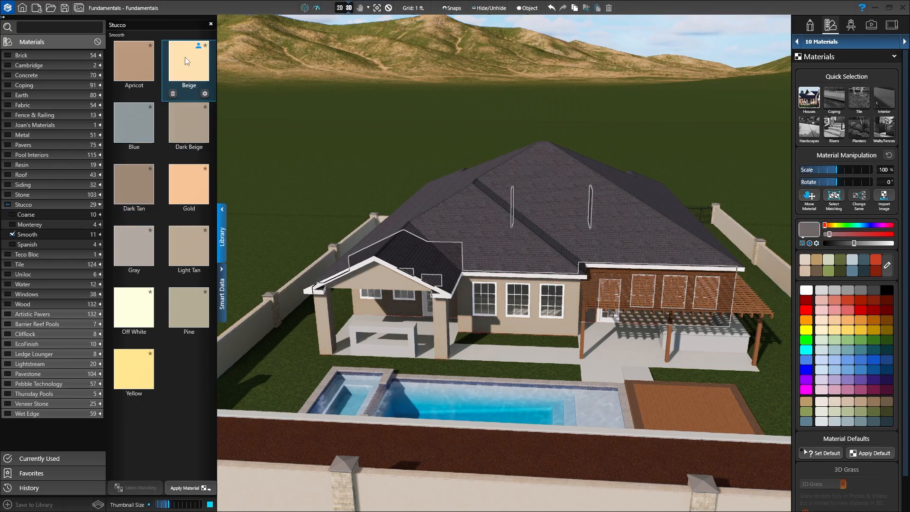
left_click(184, 189)
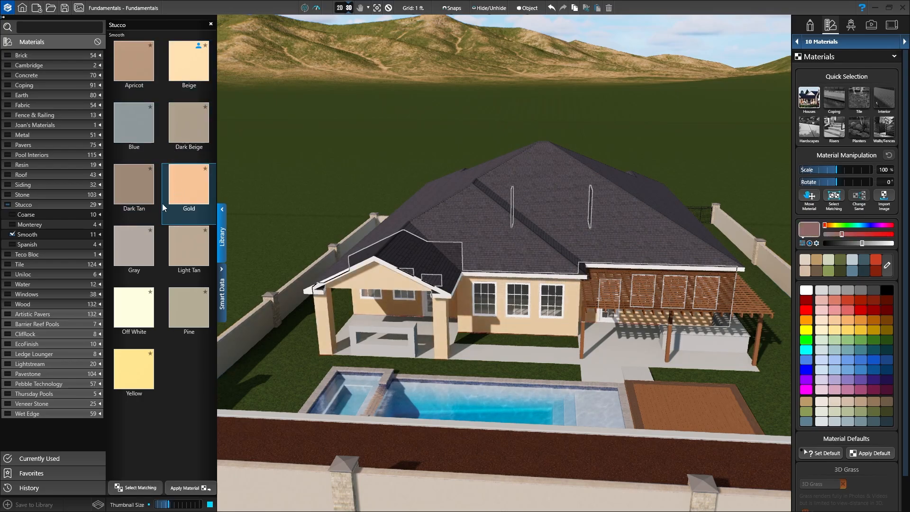
left_click(179, 303)
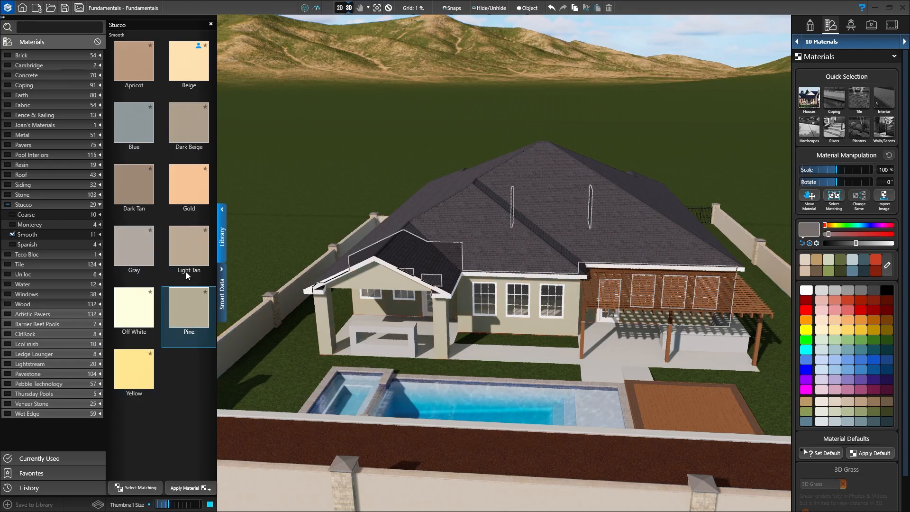
left_click(140, 192)
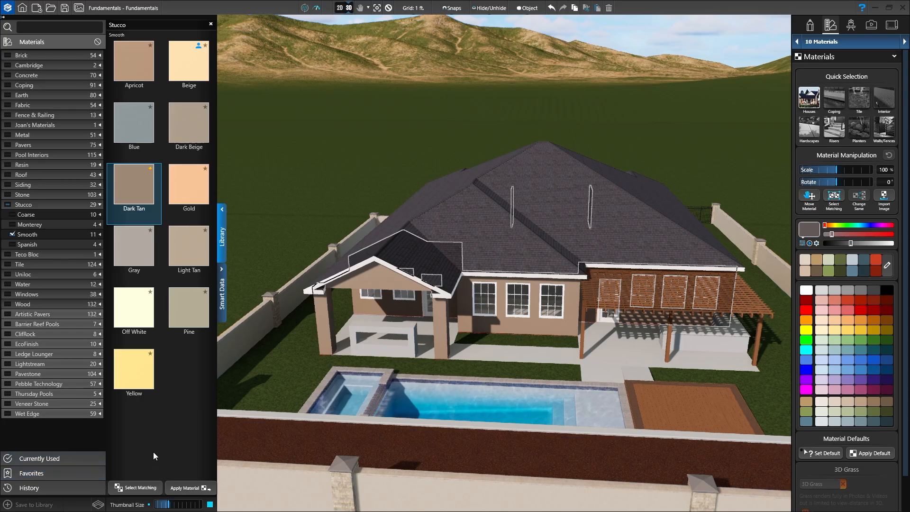
left_click(11, 235)
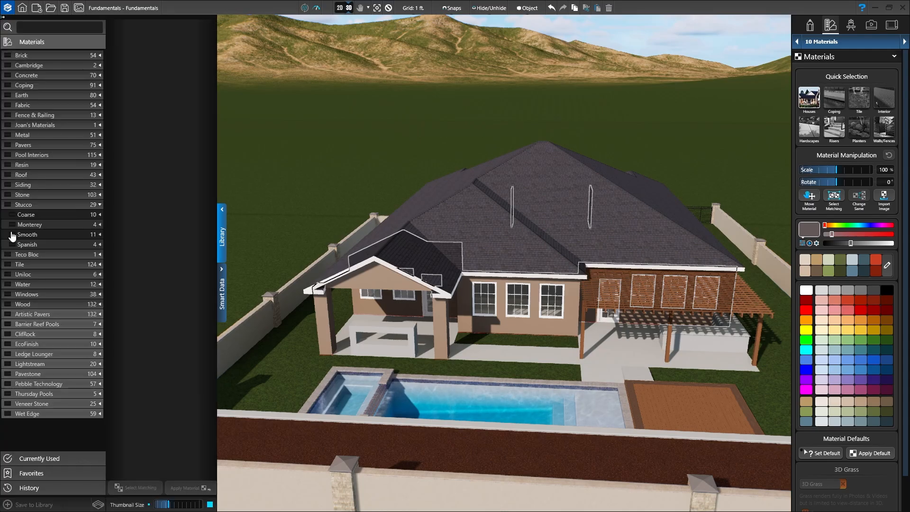
Step: Quick-select the hardscapes, try Tan brushed concrete on the patio surfaces, and settle on Cream
left_click(99, 204)
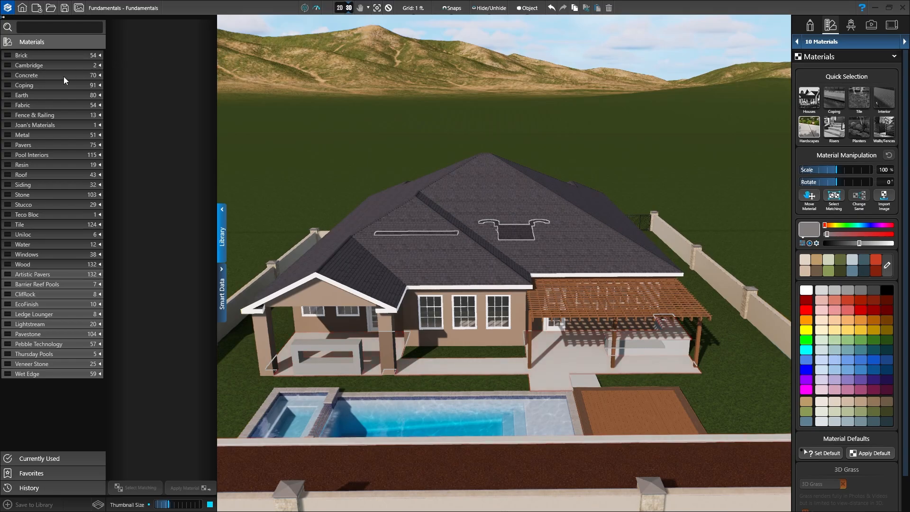
left_click(100, 74)
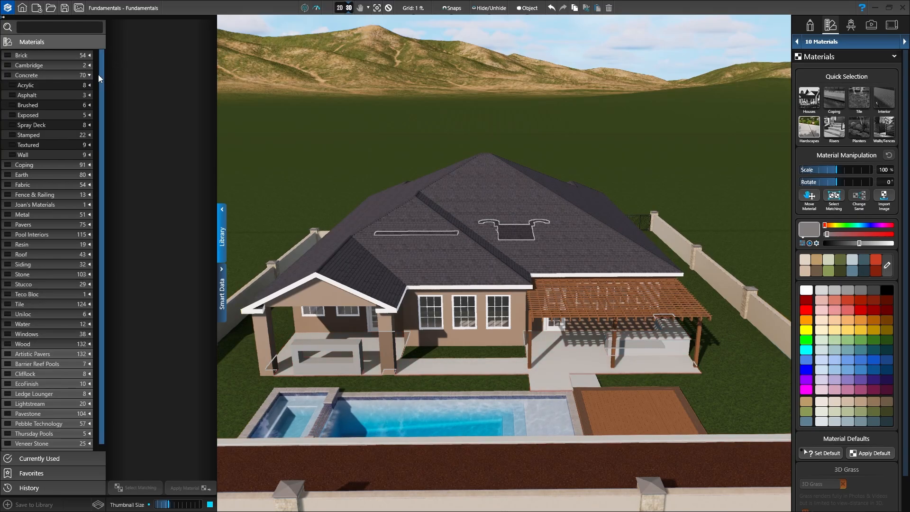
left_click(11, 105)
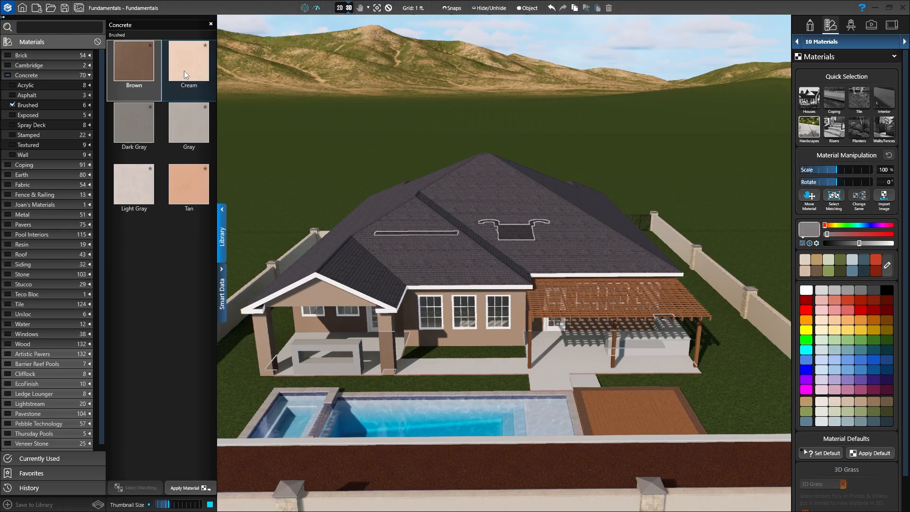
left_click(177, 186)
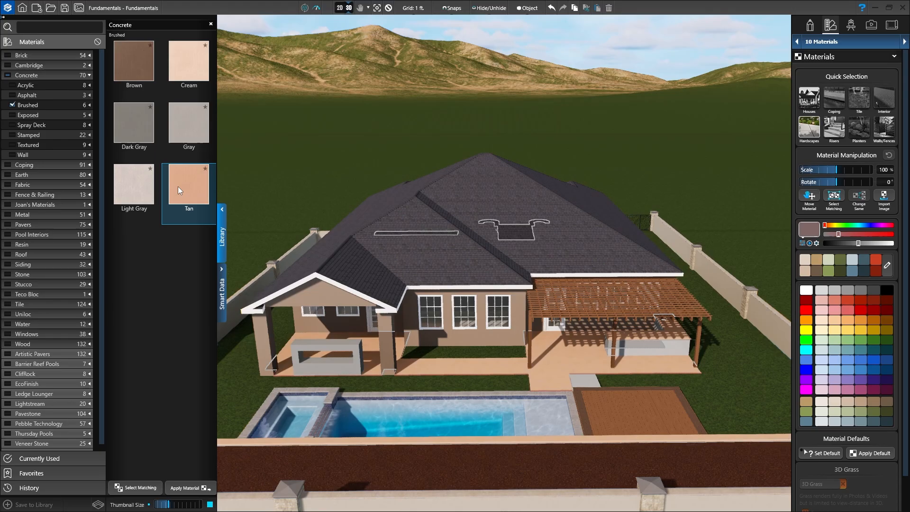
left_click(183, 67)
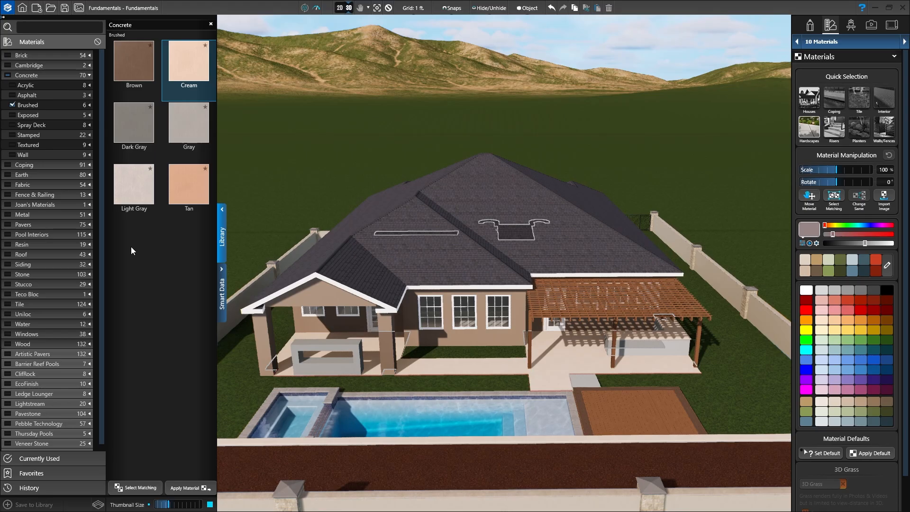
left_click(13, 106)
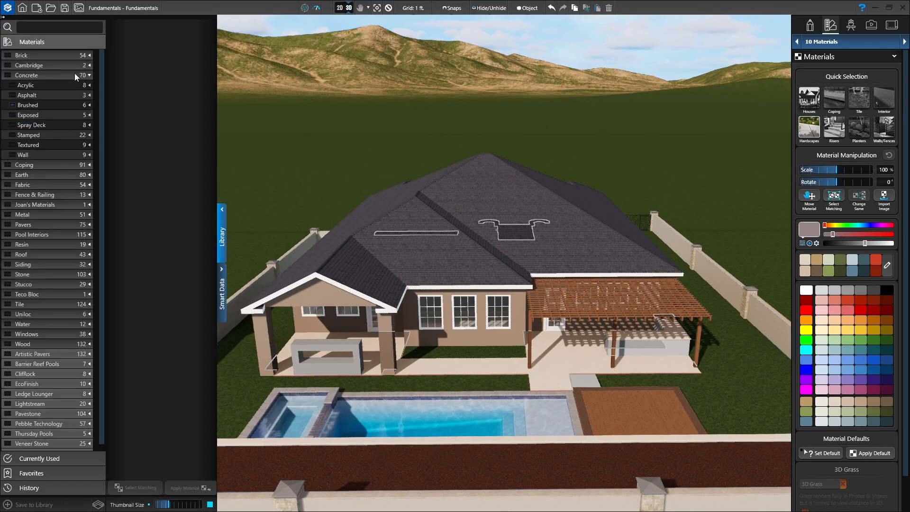
left_click(89, 75)
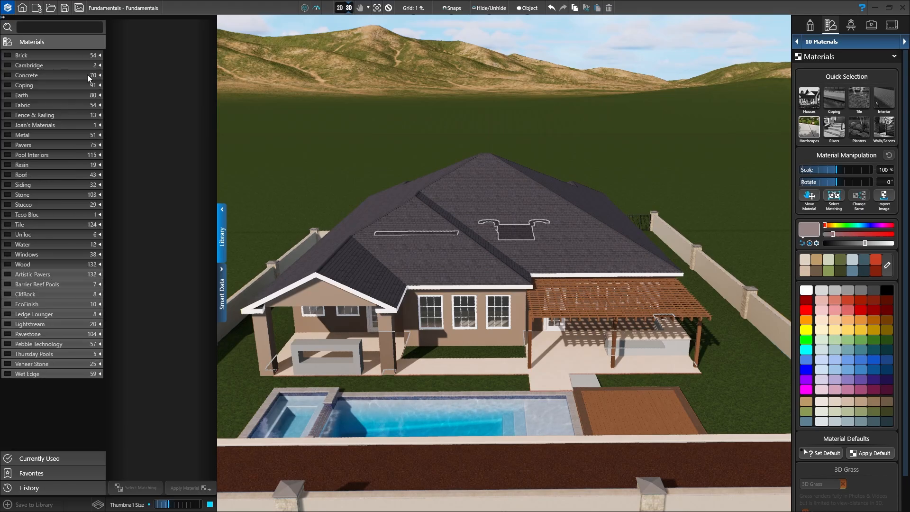
Step: Quick-select the pool and spa coping and apply the 24" Bone stone coping material
middle_click_drag(439, 246, 442, 219)
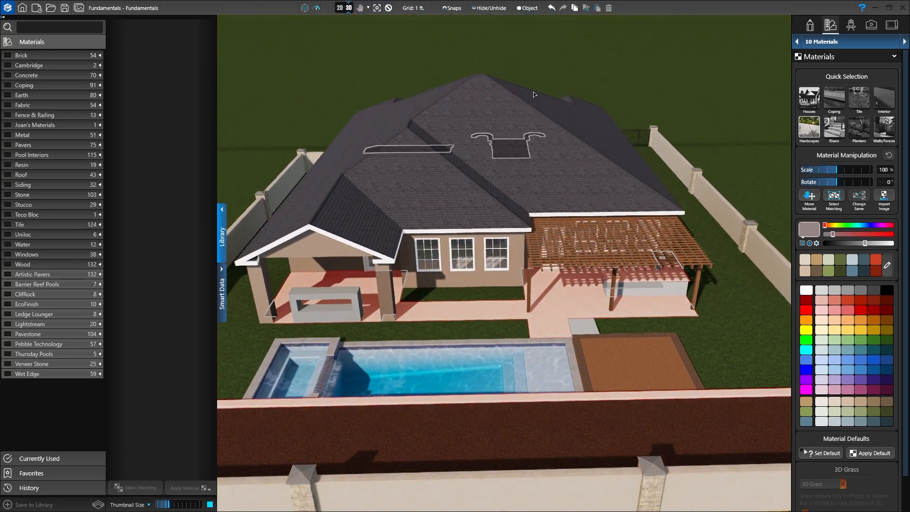
left_click(836, 101)
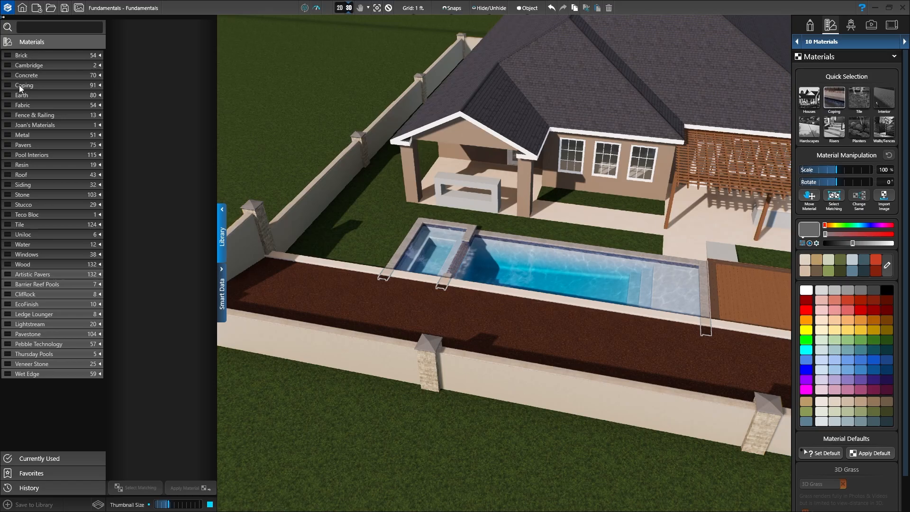
left_click(100, 86)
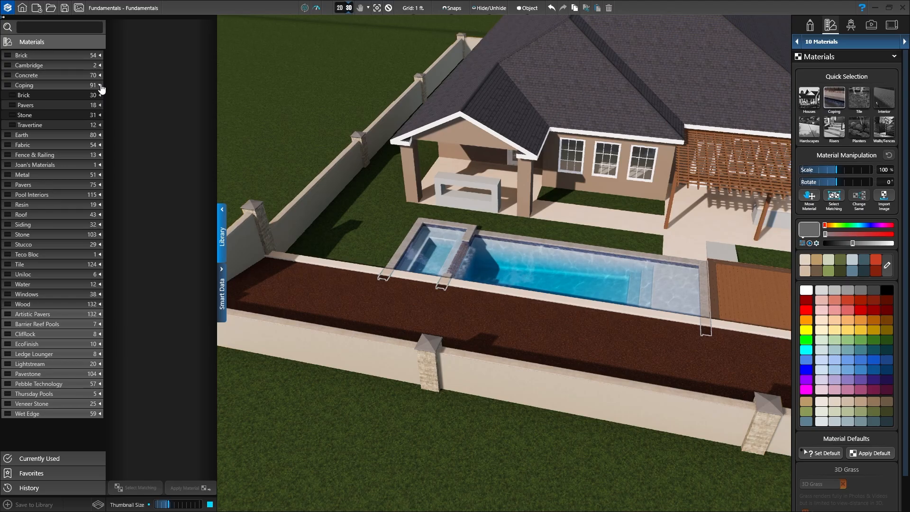
left_click(13, 115)
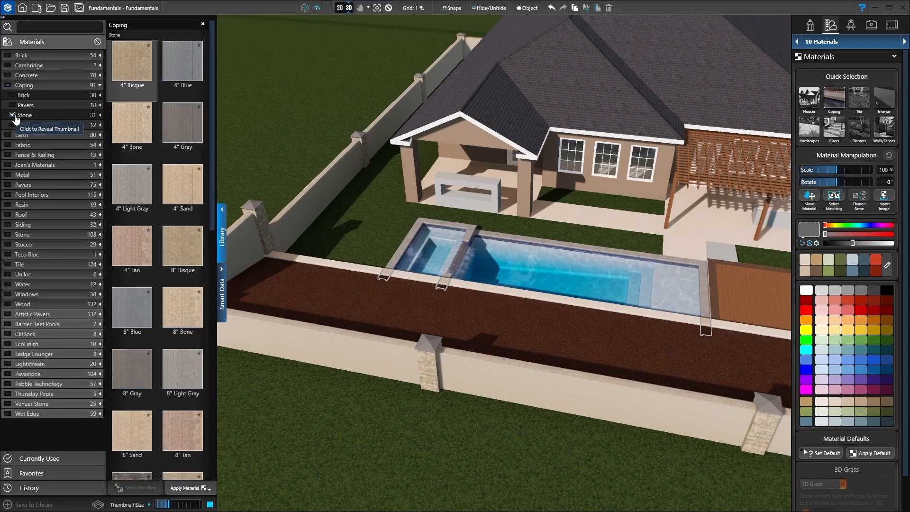
scroll(167, 181, "down", 3)
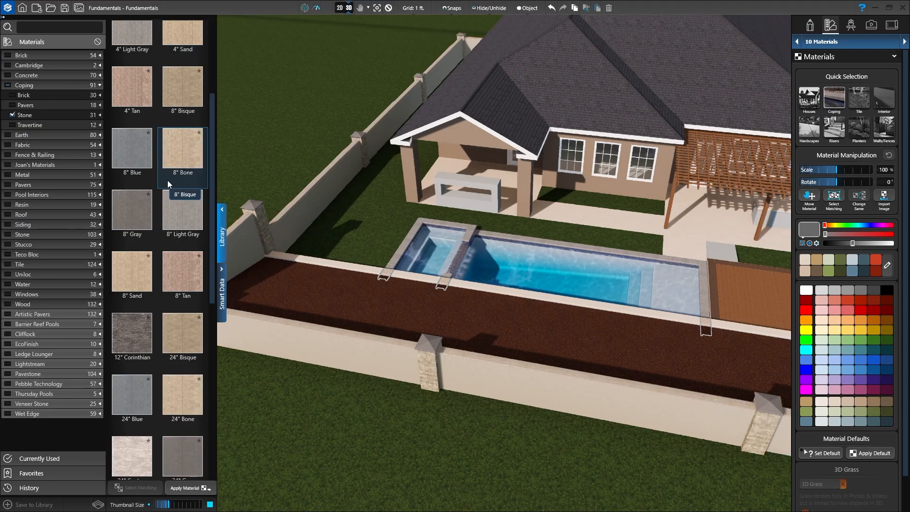
scroll(167, 181, "down", 3)
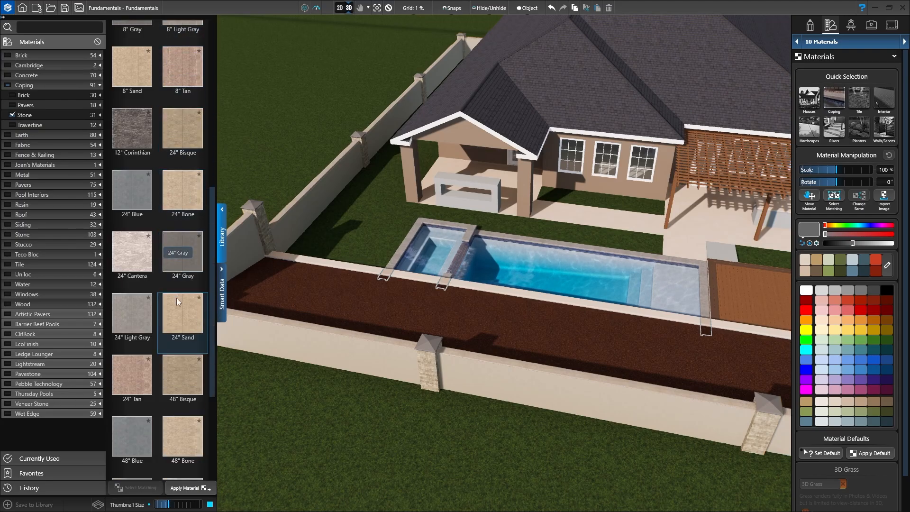
scroll(183, 311, "down", 3)
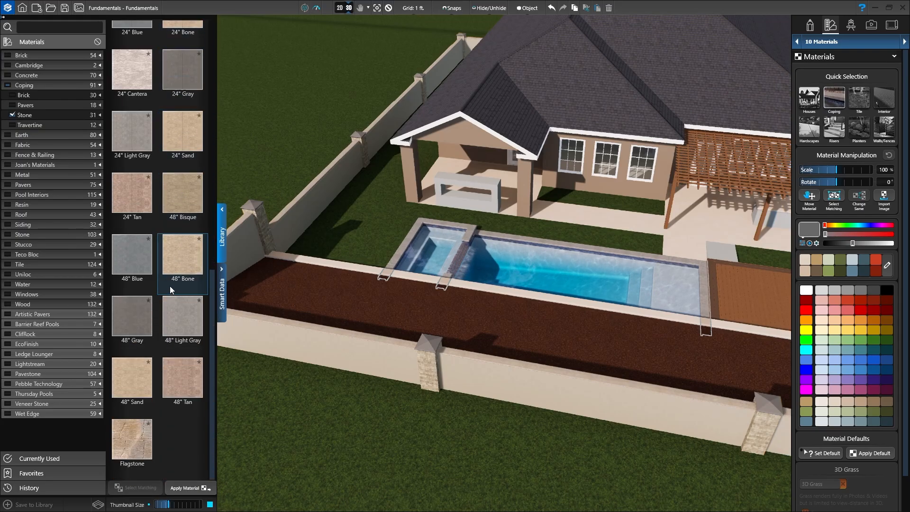
scroll(169, 265, "up", 2)
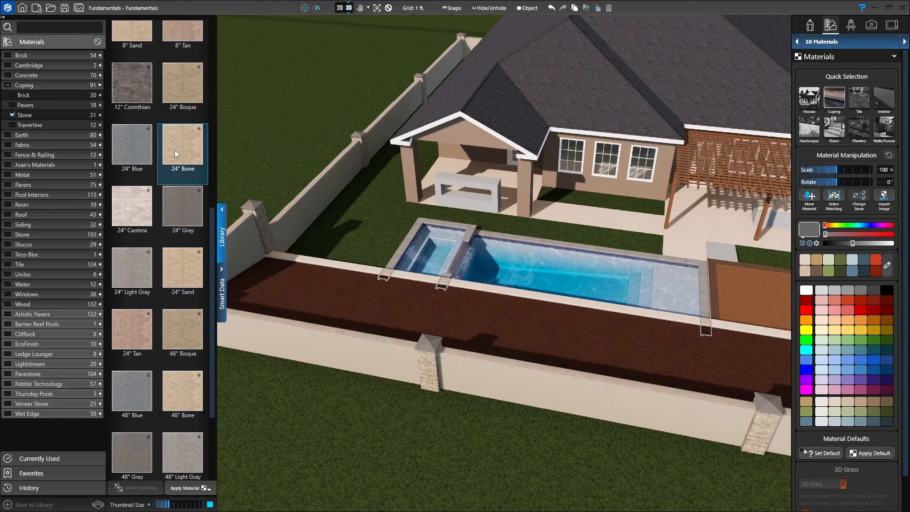
left_click(175, 150)
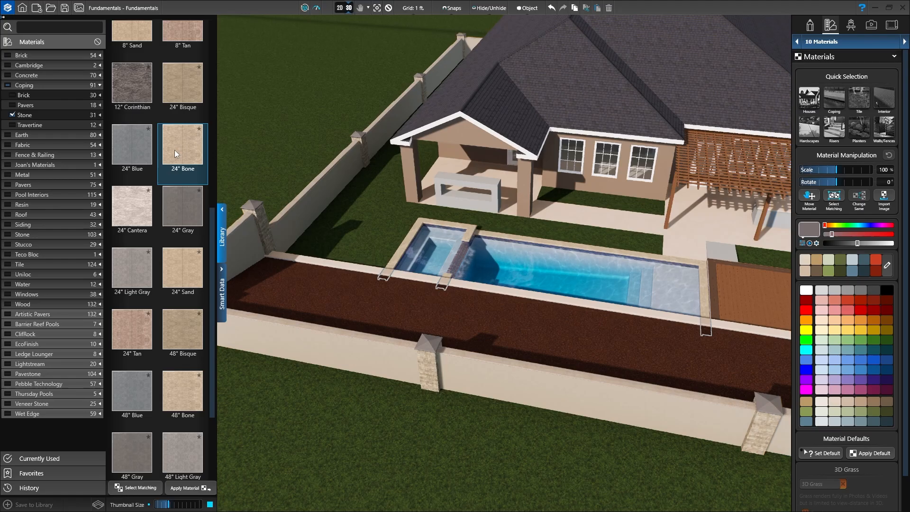
left_click(30, 113)
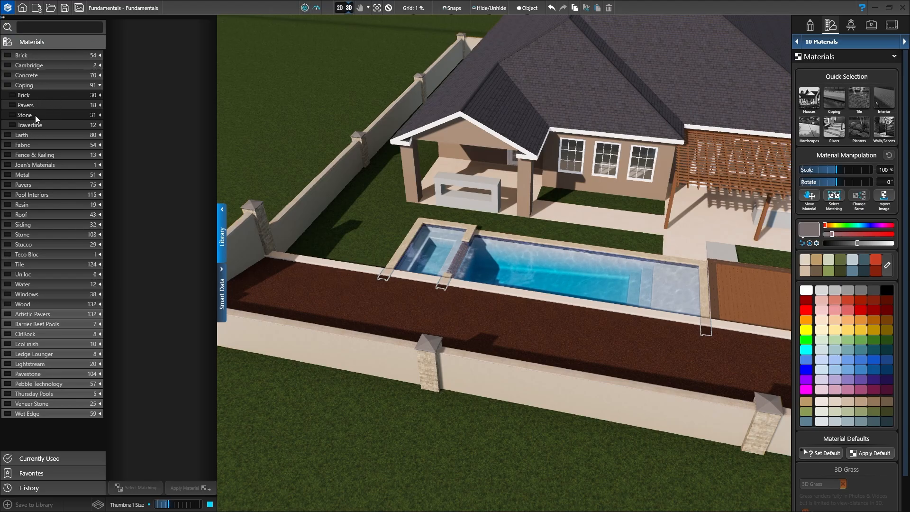
left_click(100, 86)
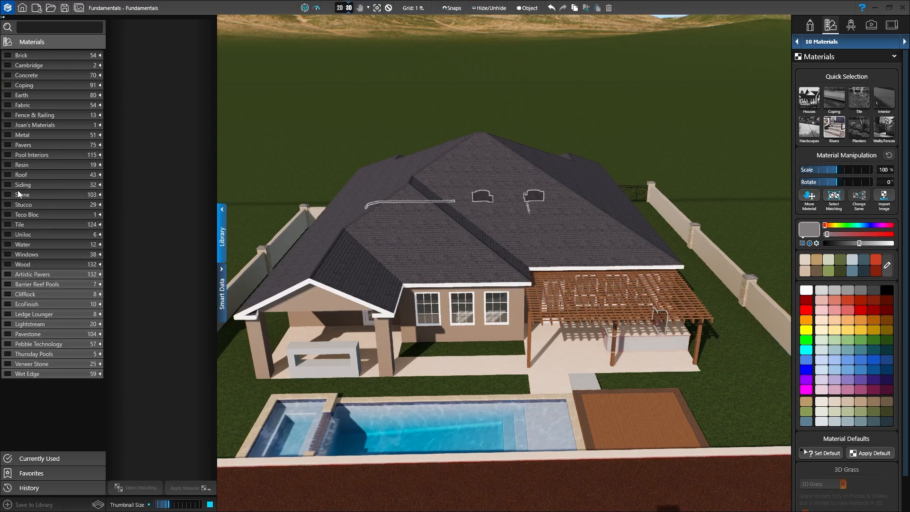
Step: Apply the Ledge Stone stacked stone material to the quick-selected risers, including the raised block under the pergola
left_click(100, 197)
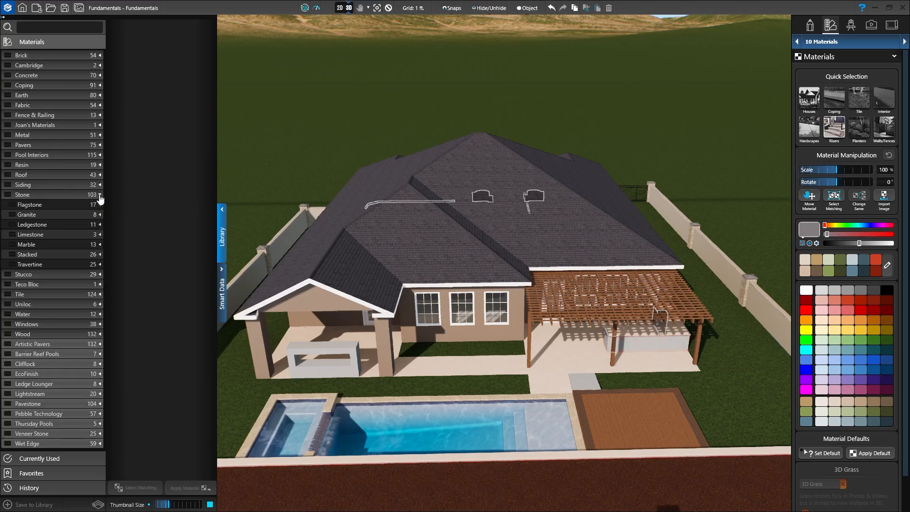
left_click(13, 255)
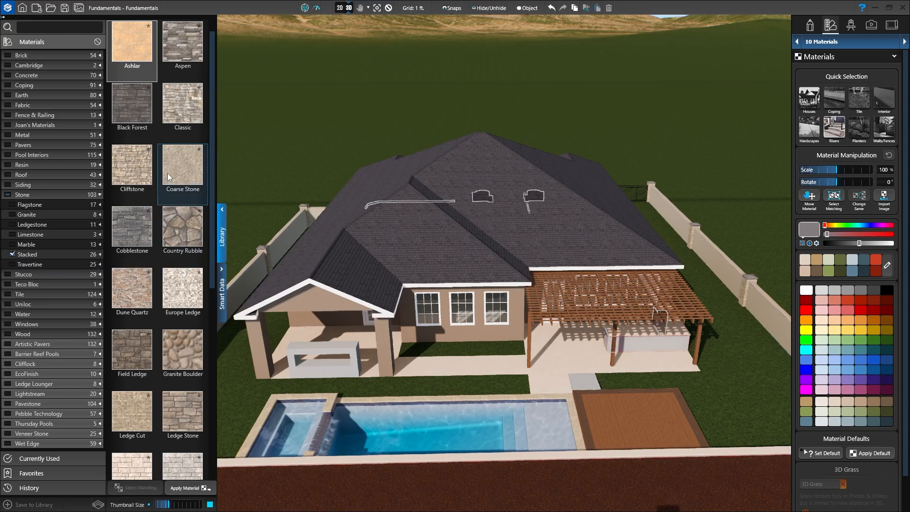
scroll(146, 348, "down", 3)
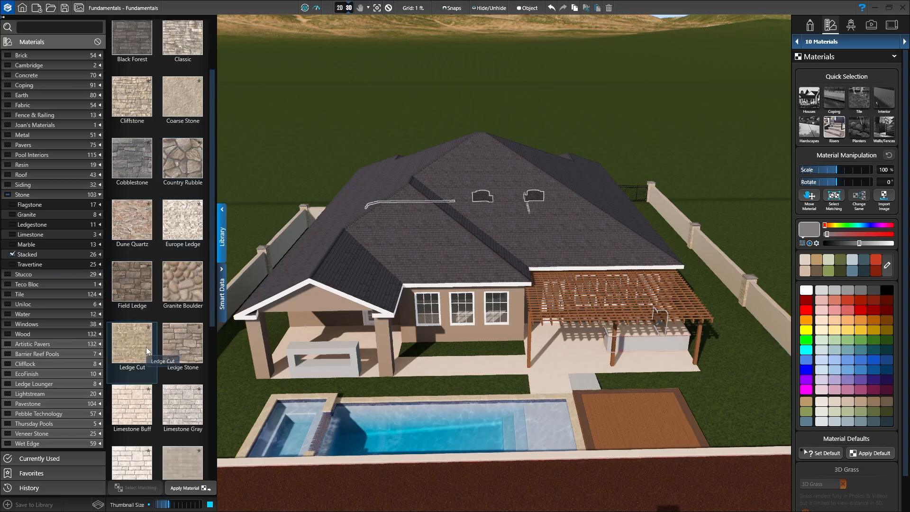
left_click(171, 297)
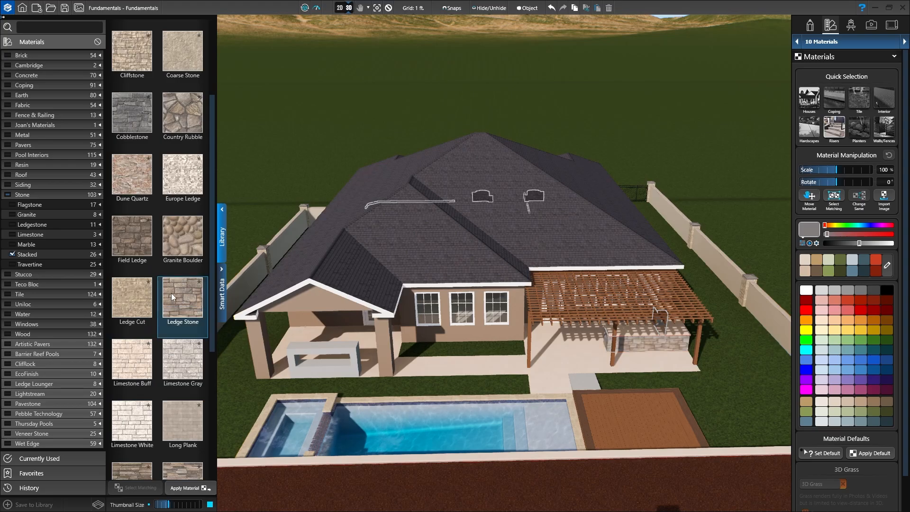
right_click_drag(256, 291, 313, 295)
middle_click_drag(331, 314, 352, 309)
right_click_drag(352, 309, 372, 323)
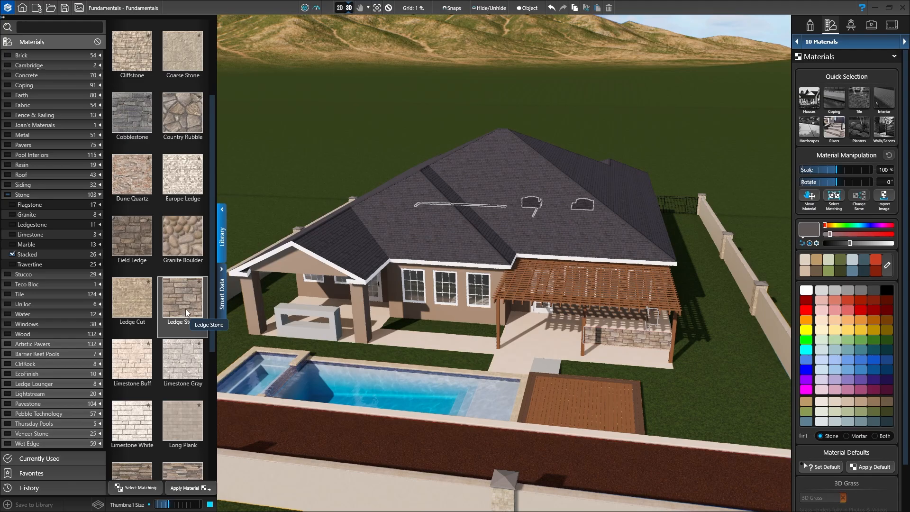
Step: Select the rectangular structure with the open centre under the covered patio and apply Ledge Stone to all of it
middle_click_drag(367, 361, 418, 342)
right_click_drag(417, 342, 430, 255)
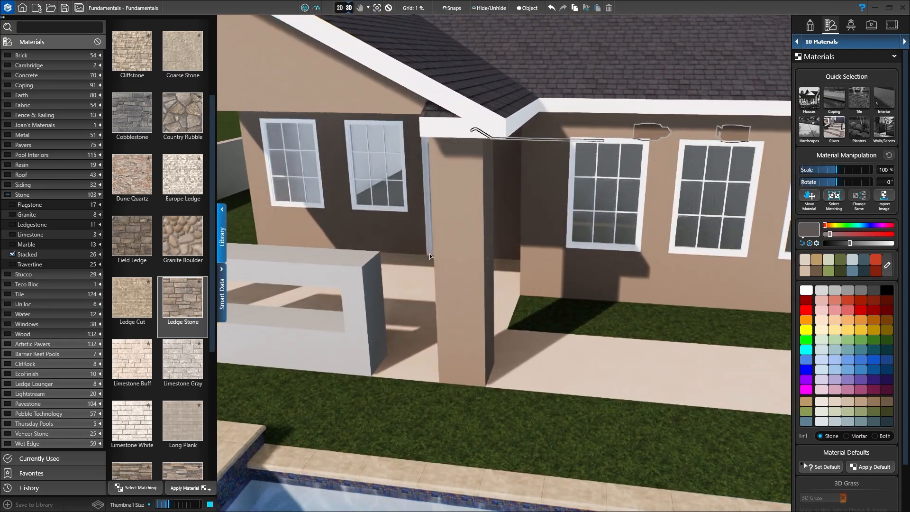
middle_click_drag(429, 255, 547, 285)
left_click(433, 371)
scroll(499, 365, "down", 5)
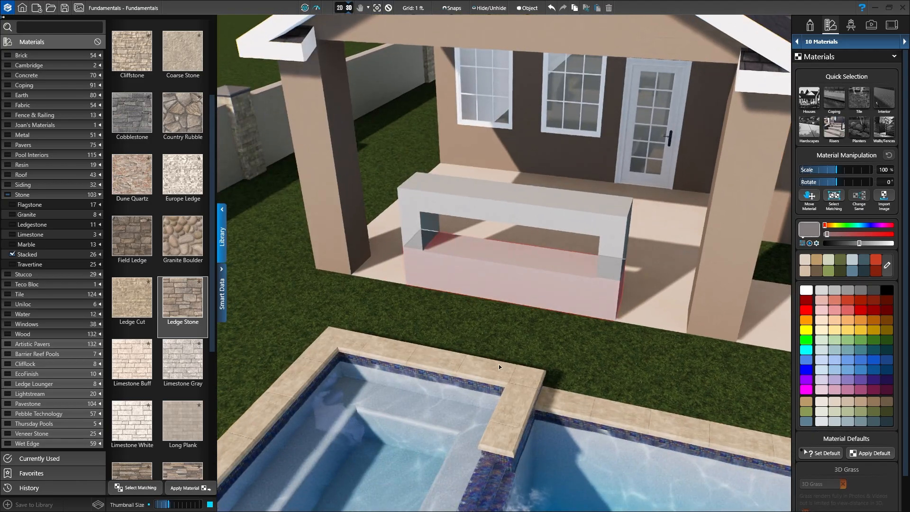
scroll(439, 365, "up", 5)
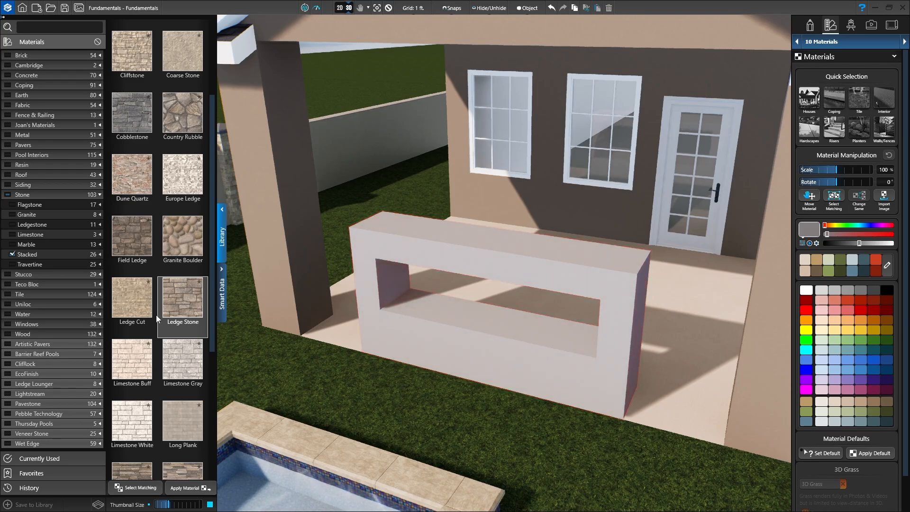
left_click(179, 302)
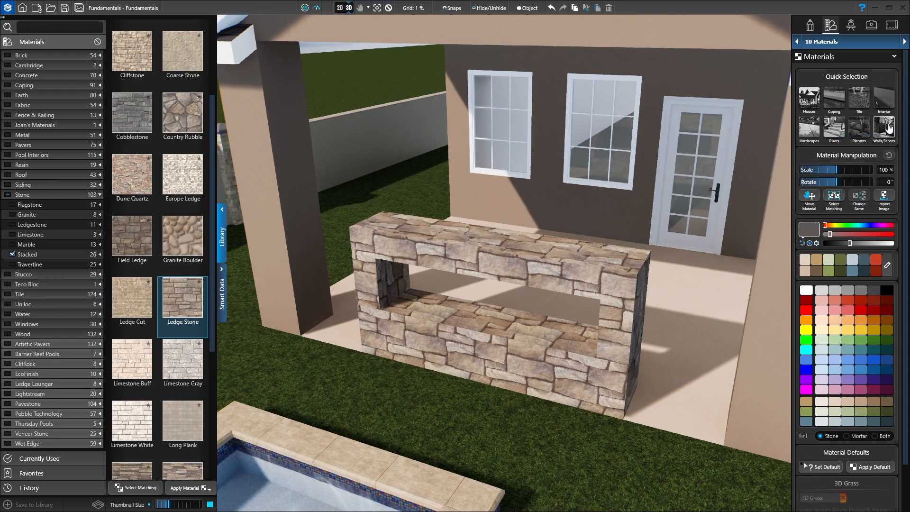
Step: Quick-select the pool and spa interiors, try the Blue Regular Pebble finish, and switch to Aqua Blue
left_click(884, 99)
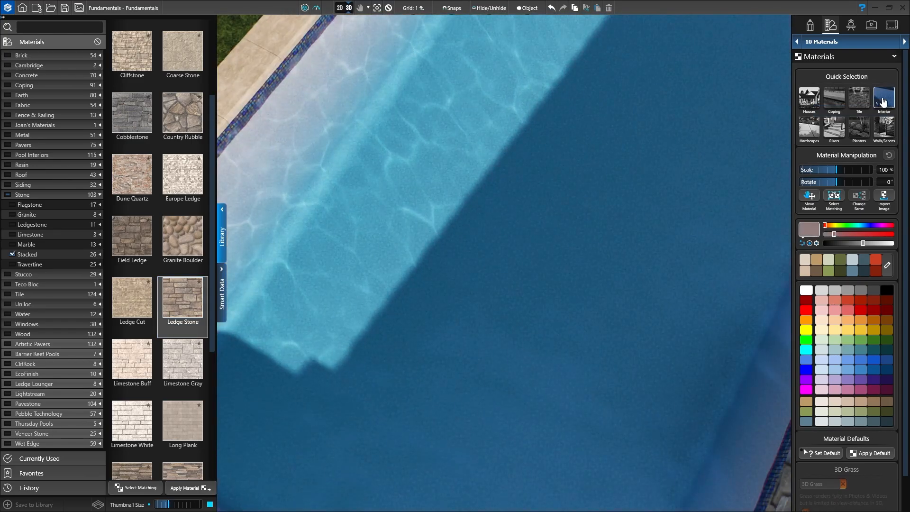
scroll(552, 142, "down", 5)
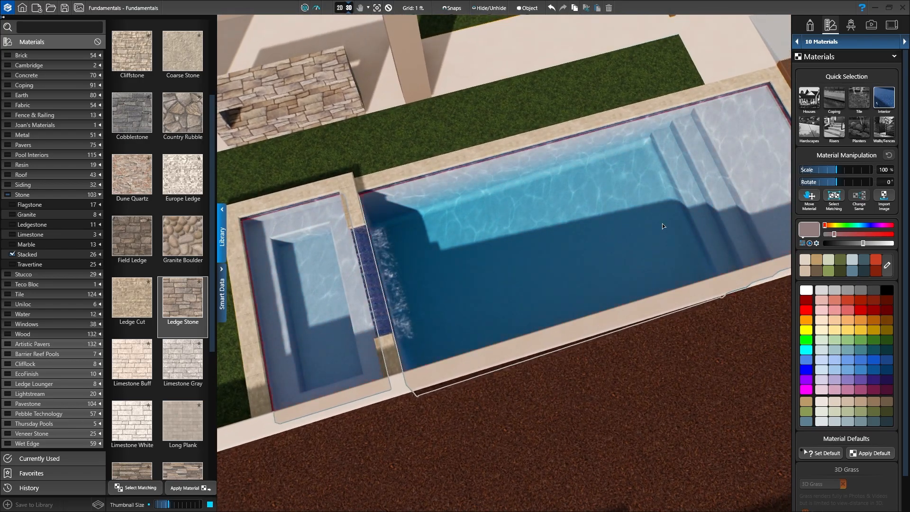
left_click(13, 255)
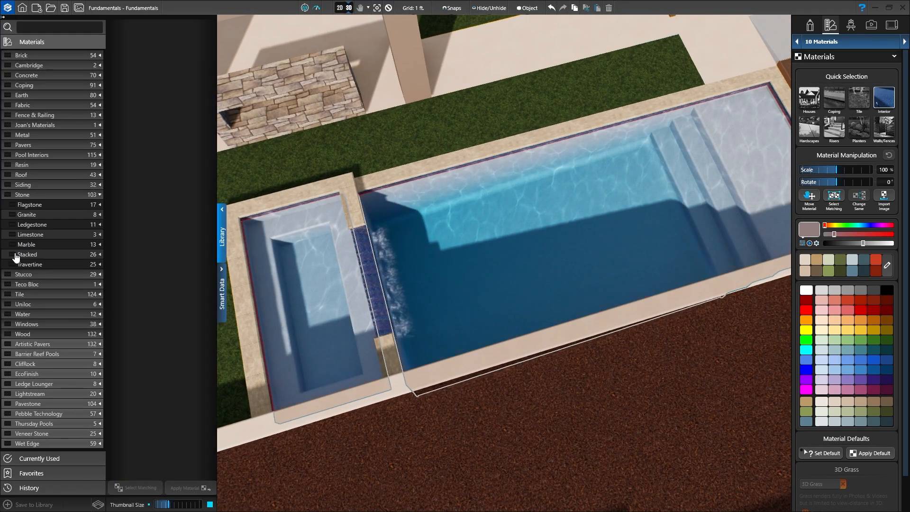
left_click(99, 194)
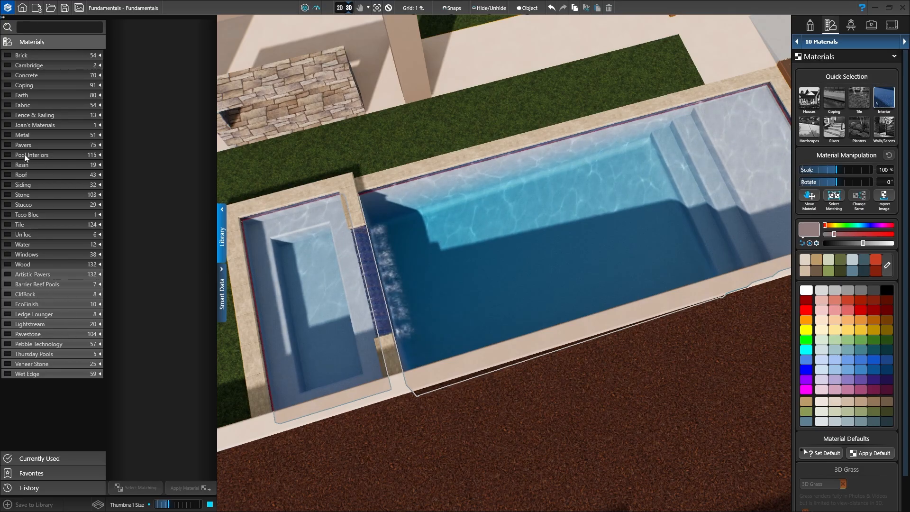
left_click(100, 155)
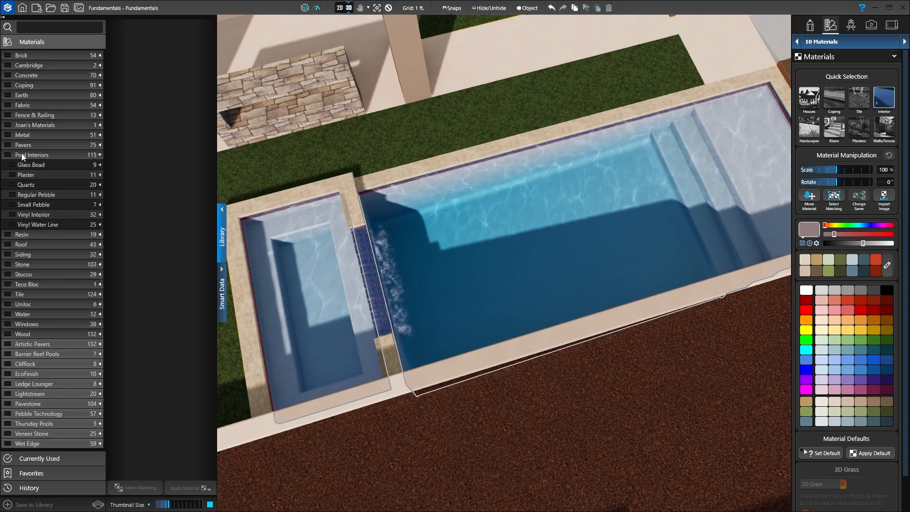
left_click(12, 195)
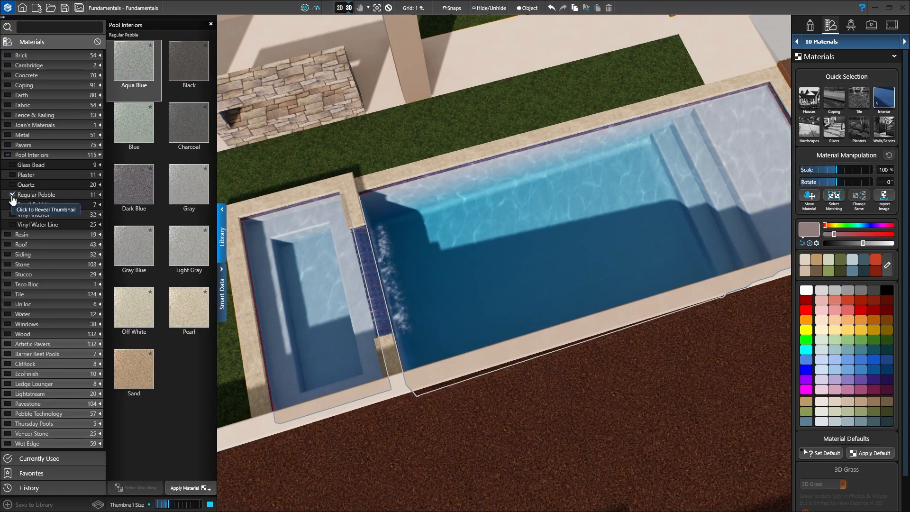
left_click(131, 133)
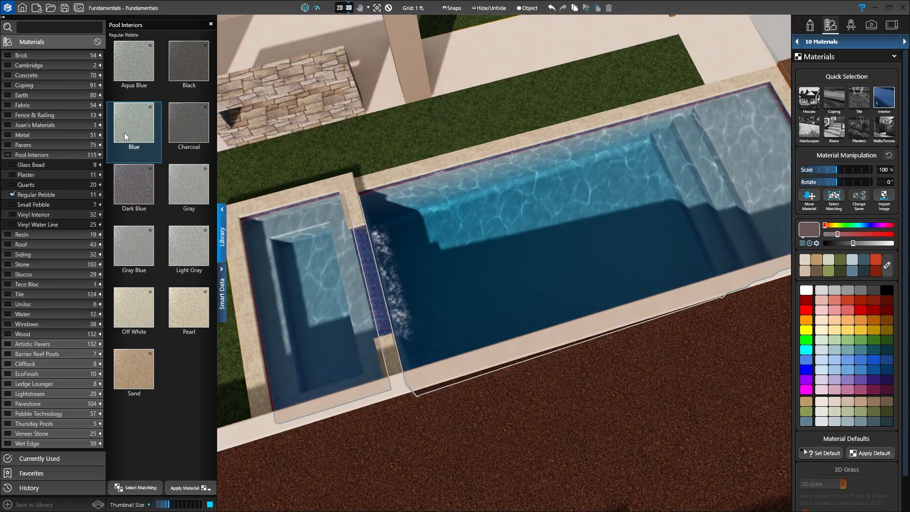
left_click(123, 66)
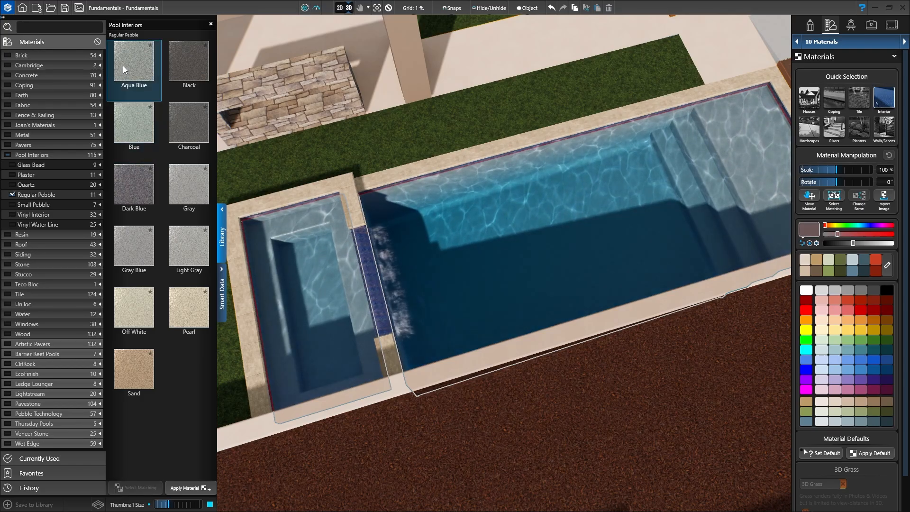
Step: Try the Black and Charcoal Regular Pebble finishes on the pool and spa interiors, settle on Gray, and clear the Regular Pebble category filter
left_click(182, 74)
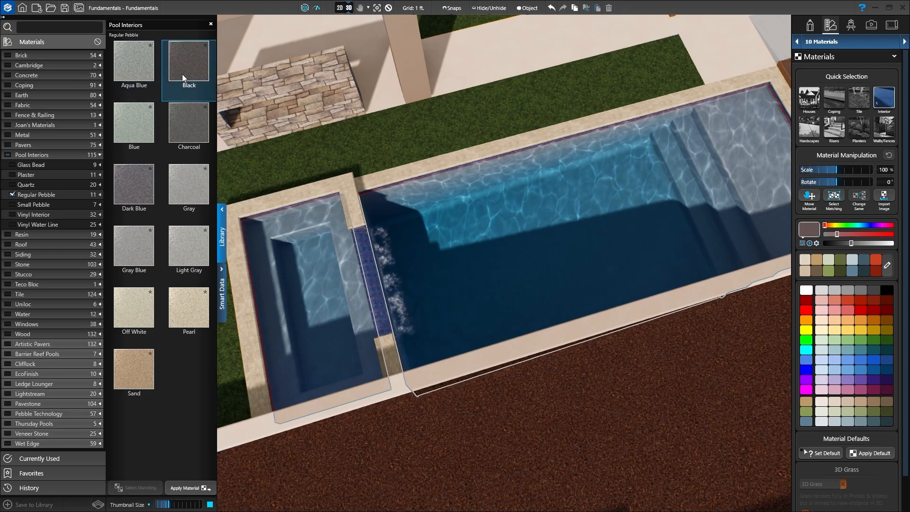
left_click(186, 125)
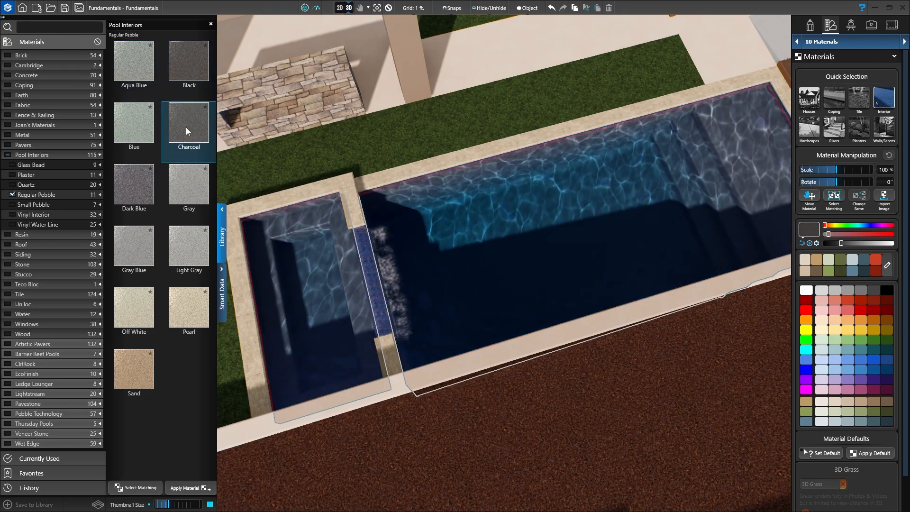
left_click(178, 188)
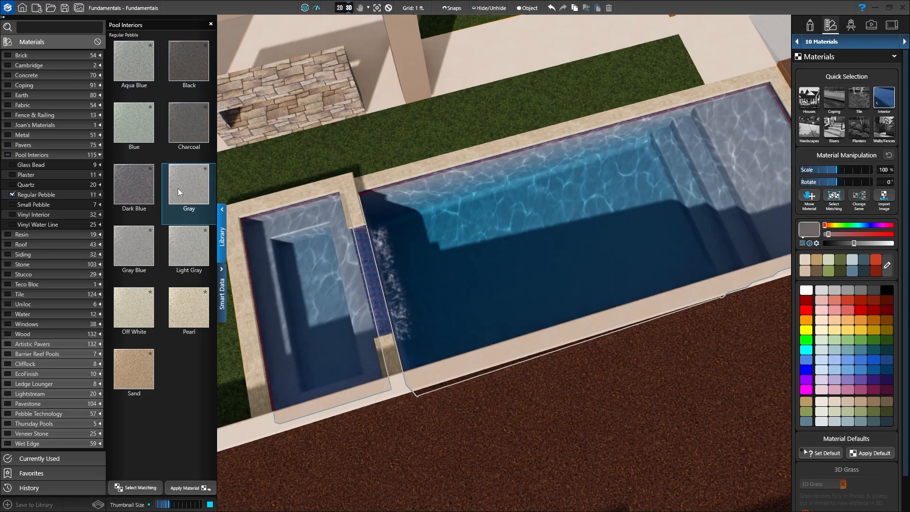
left_click(12, 195)
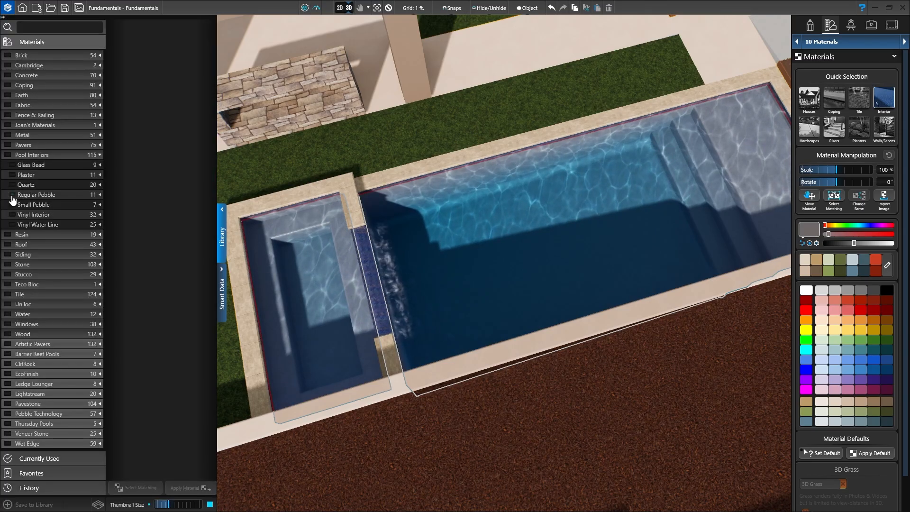
left_click(100, 156)
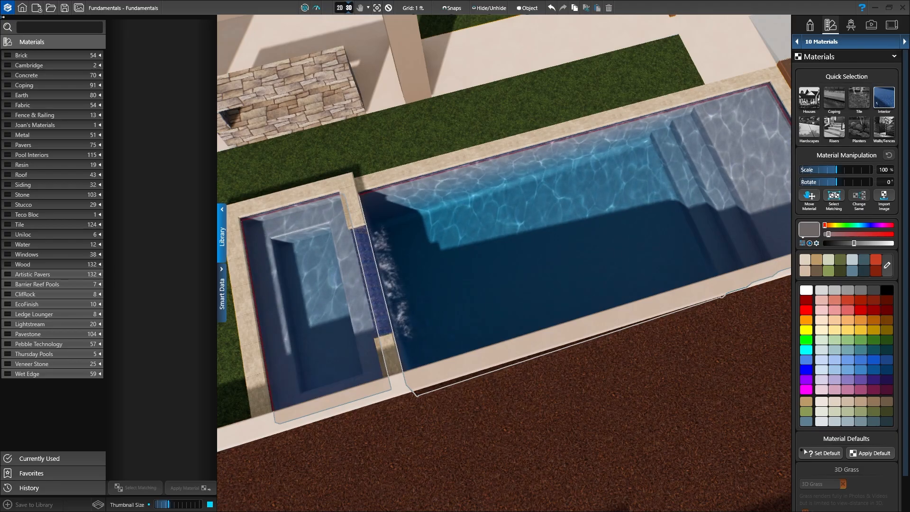
Step: Examine the pool, spa and surrounding hardscape materials from several angles around the yard
left_click(614, 250)
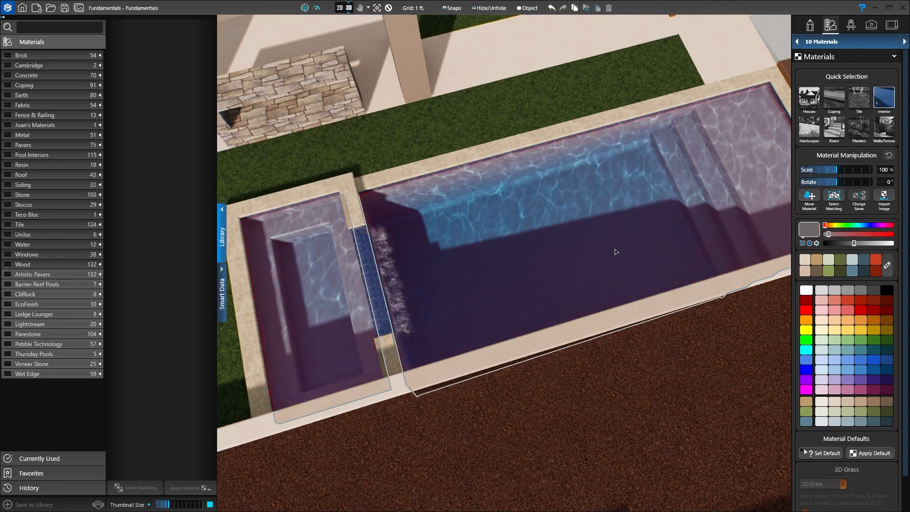
scroll(615, 275, "down", 5)
right_click_drag(615, 309, 616, 246)
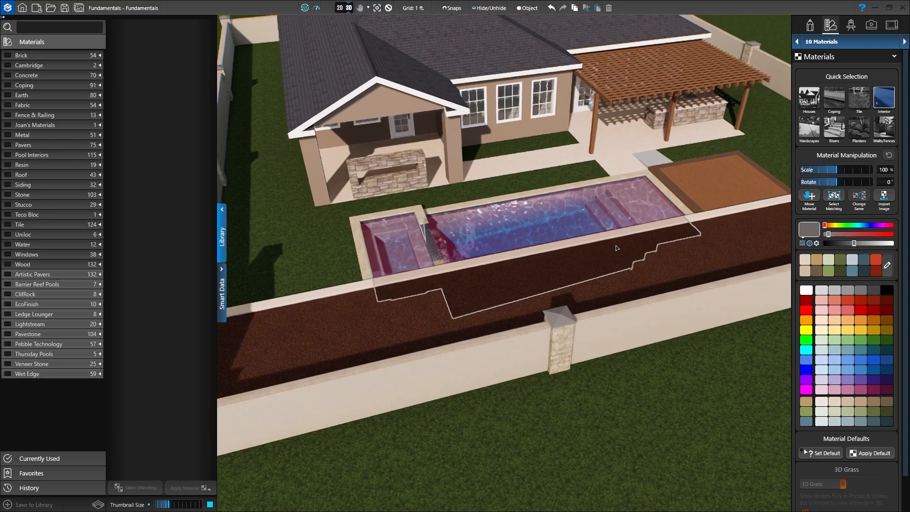
middle_click_drag(616, 245, 533, 233)
right_click_drag(533, 233, 511, 224)
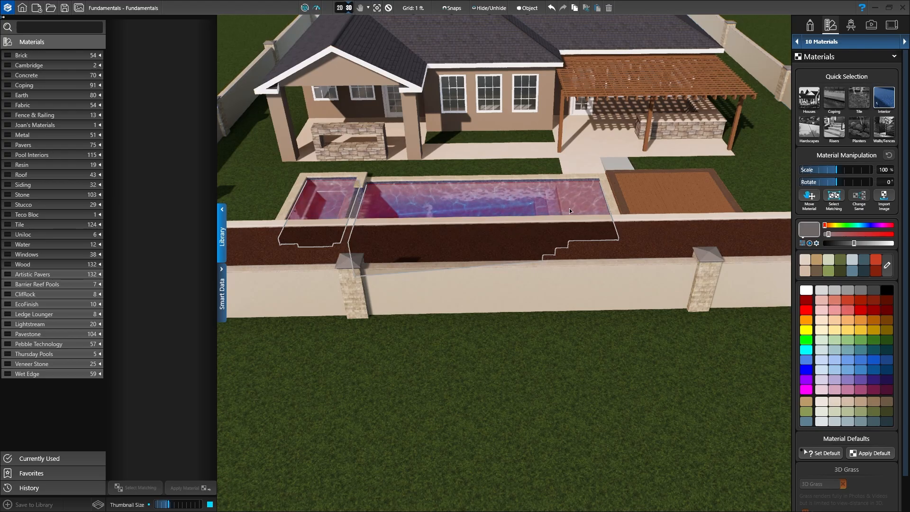
right_click_drag(598, 219, 568, 186)
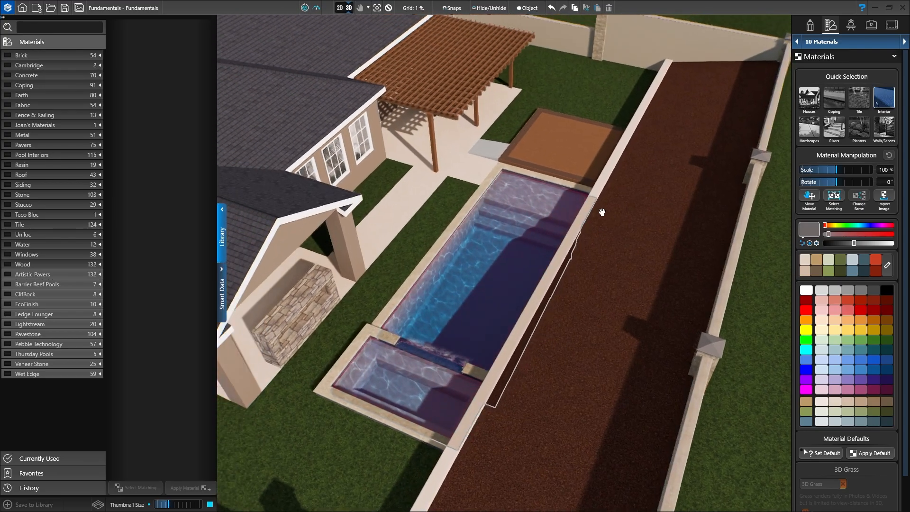
scroll(589, 180, "up", 5)
scroll(590, 180, "down", 5)
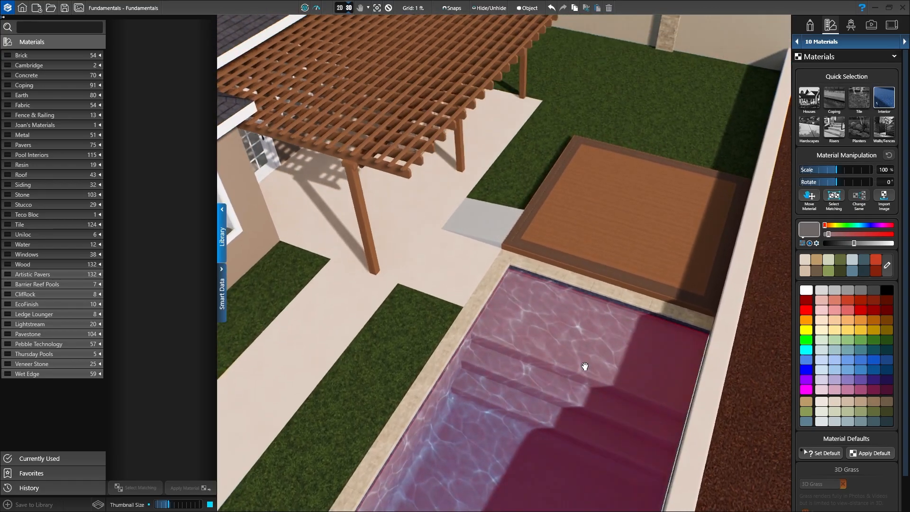
Step: Select the gray ramp beside the raised deck and apply the Chestnut structural composite wood from the currently used materials
scroll(584, 365, "up", 6)
right_click_drag(585, 271, 519, 254)
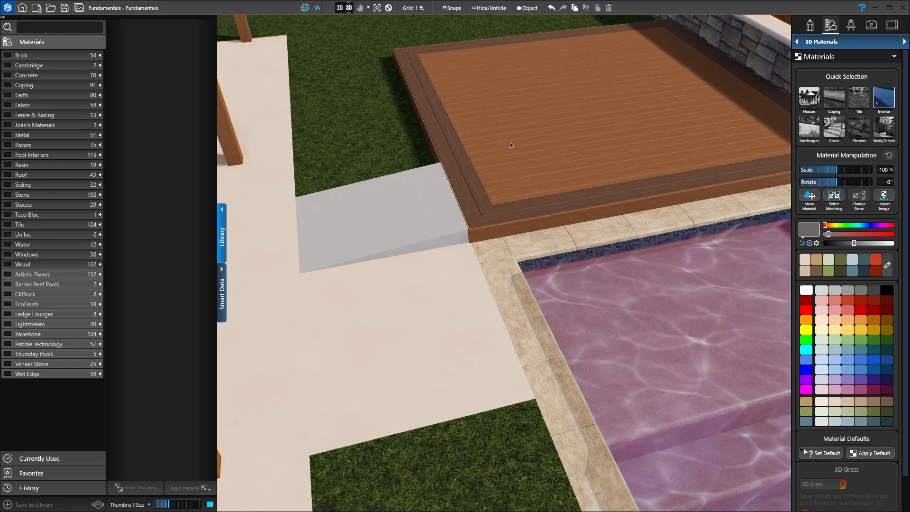
left_click(45, 459)
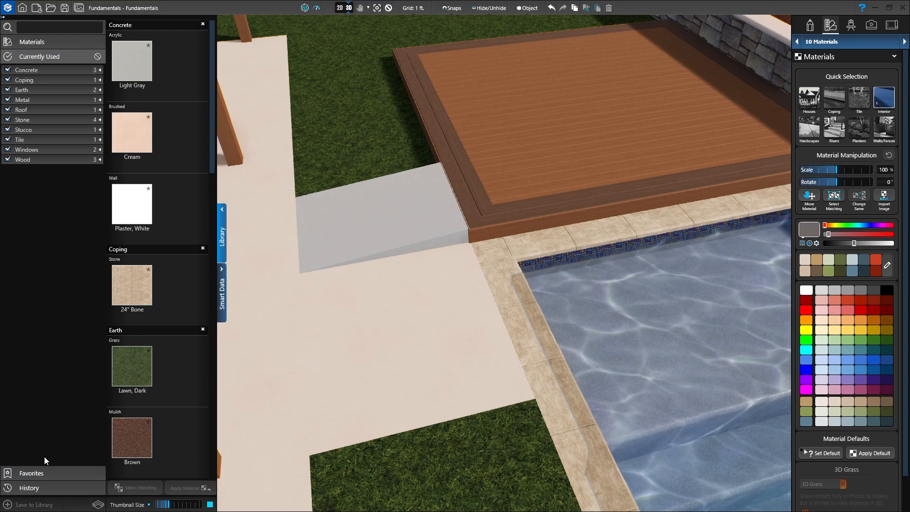
scroll(182, 238, "down", 8)
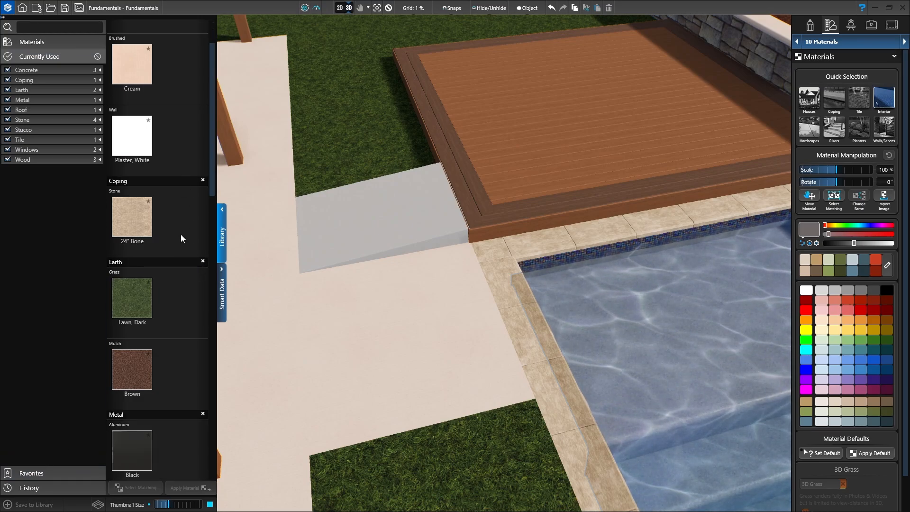
scroll(172, 235, "down", 10)
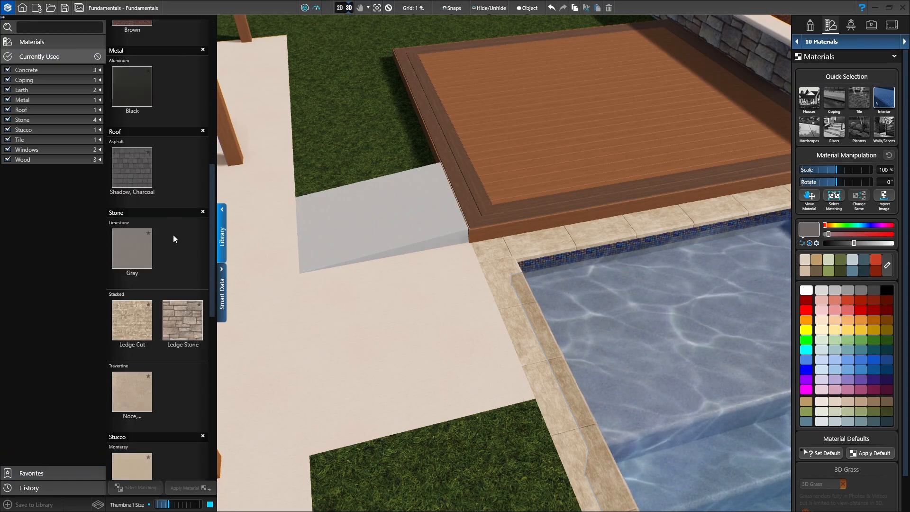
scroll(149, 258, "down", 5)
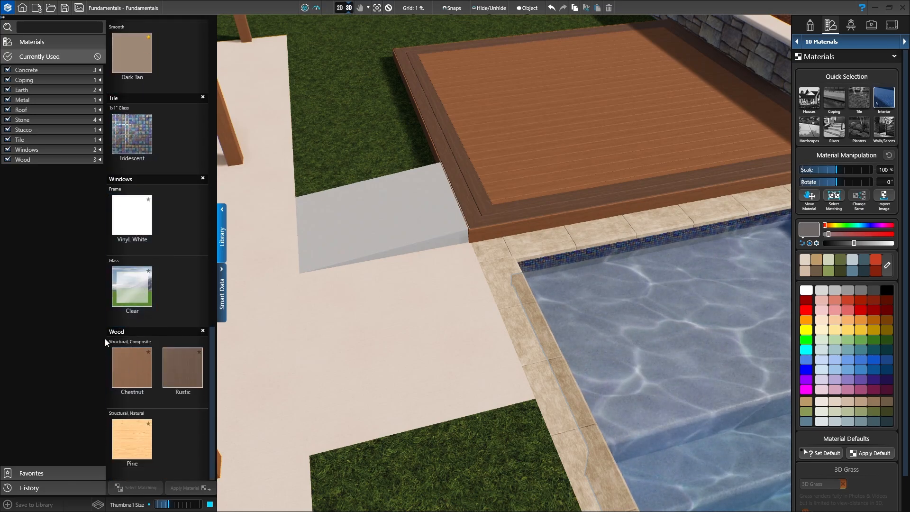
double_click(352, 237)
middle_click_drag(428, 380, 288, 354)
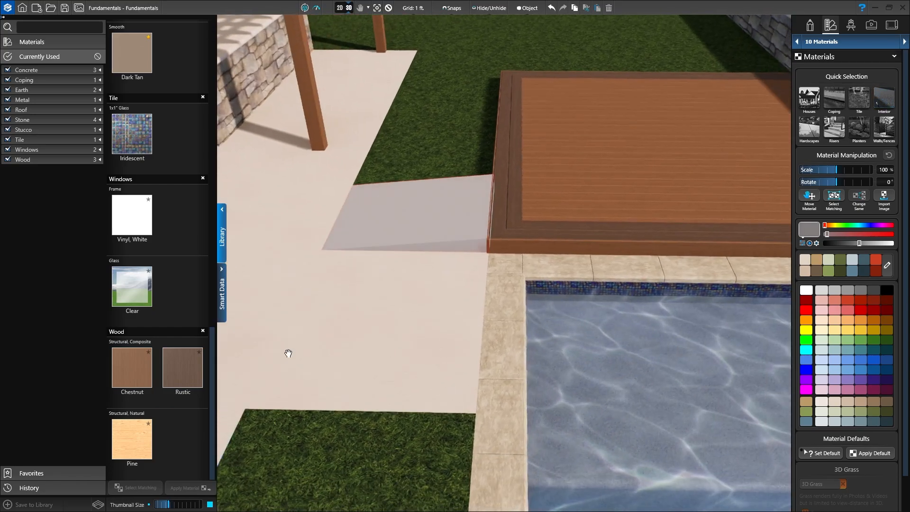
double_click(133, 367)
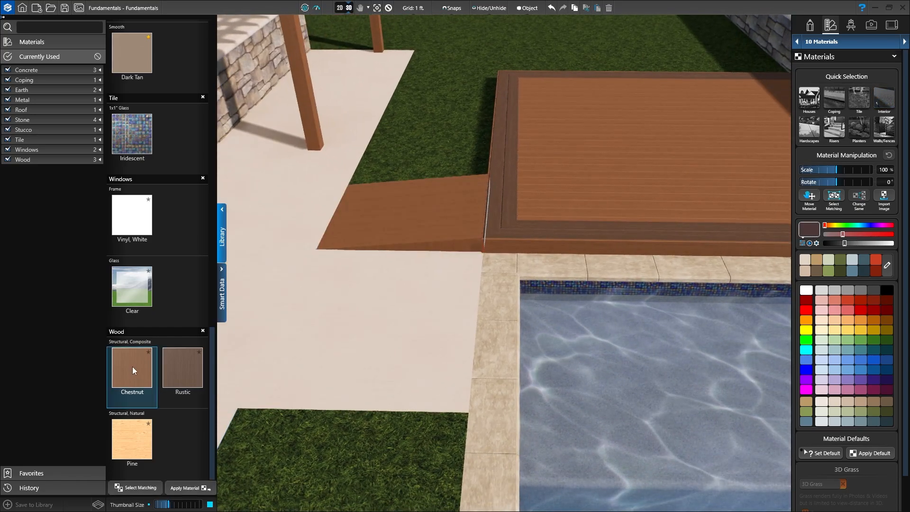